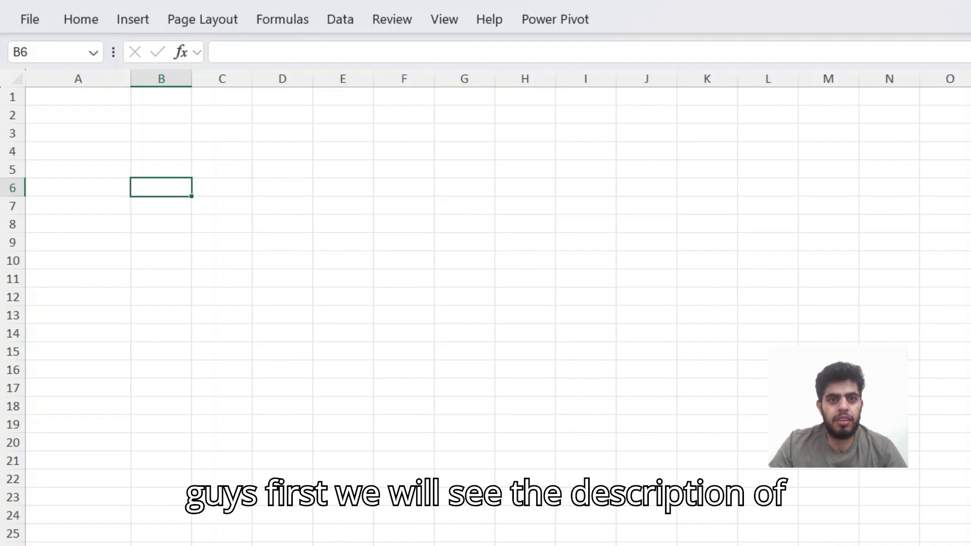
{"action": "left_click", "coordinate": [161, 151]}
{"action": "type", "text": "="}
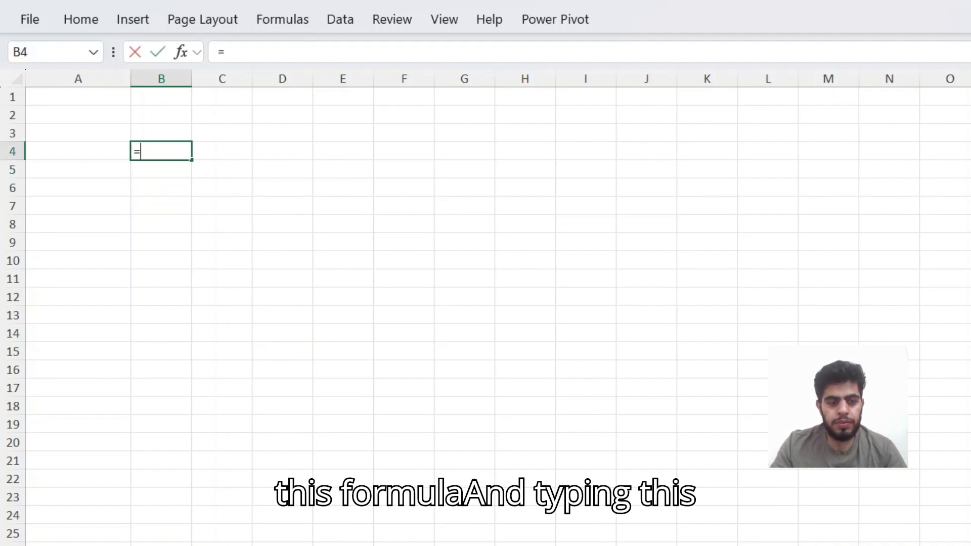
{"action": "type", "text": "ti"}
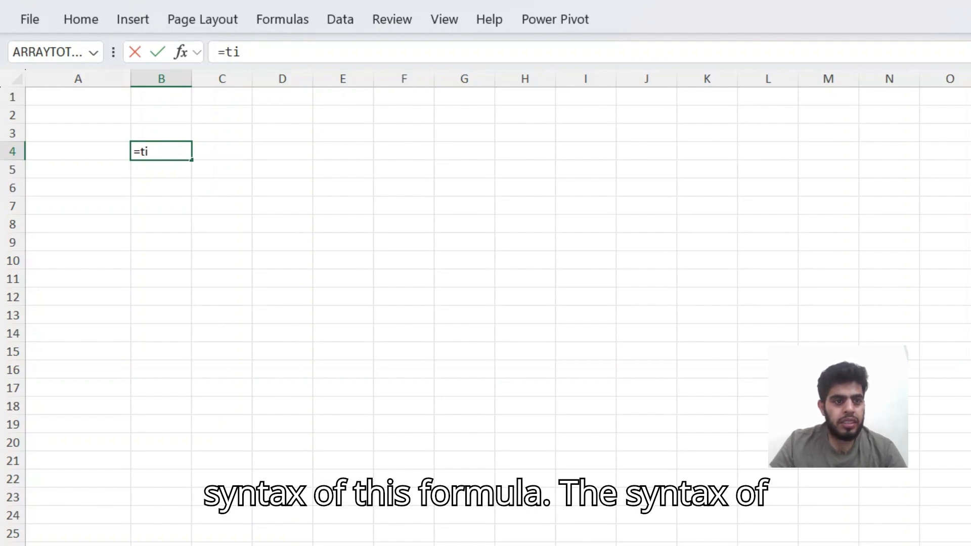
{"action": "key", "text": "Tab"}
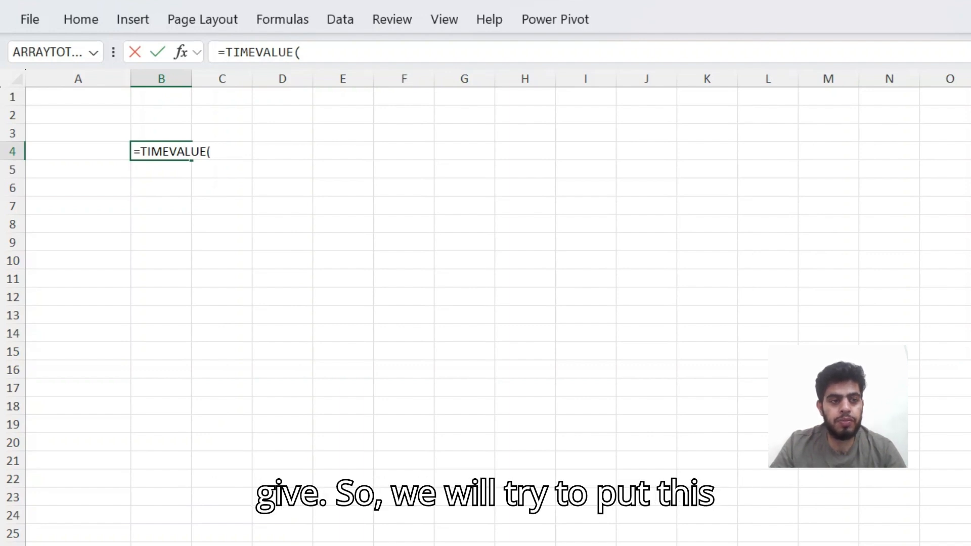
{"action": "key", "text": "Escape"}
Enter the formula =NOW() in cell A3
{"action": "key", "text": "Left"}
{"action": "key", "text": "Right"}
{"action": "key", "text": "Up"}
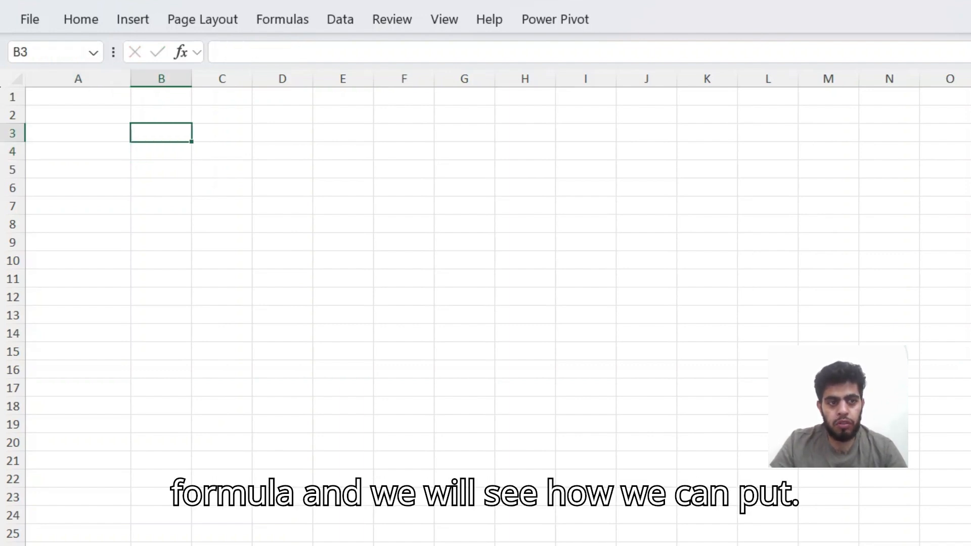
{"action": "key", "text": "Left"}
{"action": "type", "text": "="}
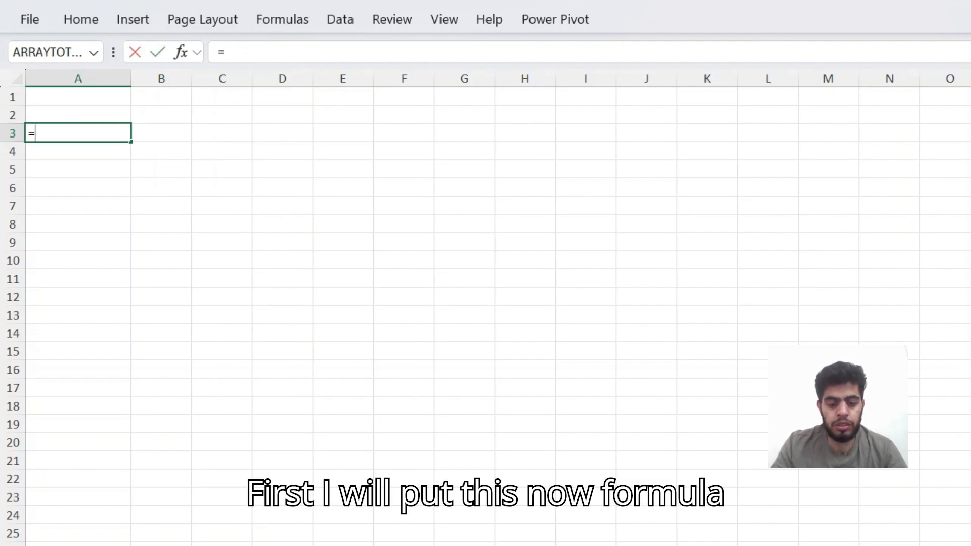
{"action": "type", "text": "t"}
{"action": "key", "text": "BackSpace"}
{"action": "key", "text": "BackSpace"}
{"action": "type", "text": "="}
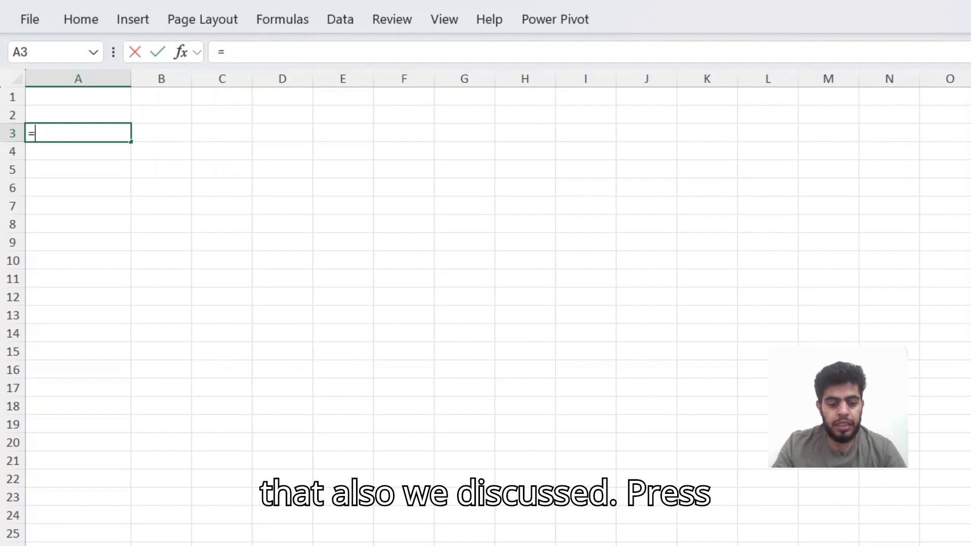
{"action": "type", "text": "now"}
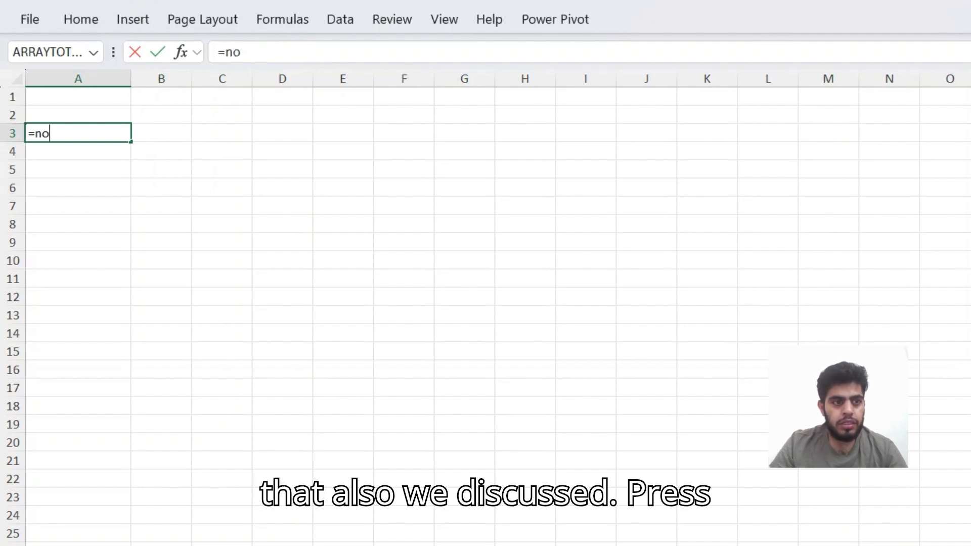
{"action": "key", "text": "Tab"}
{"action": "key", "text": "Return"}
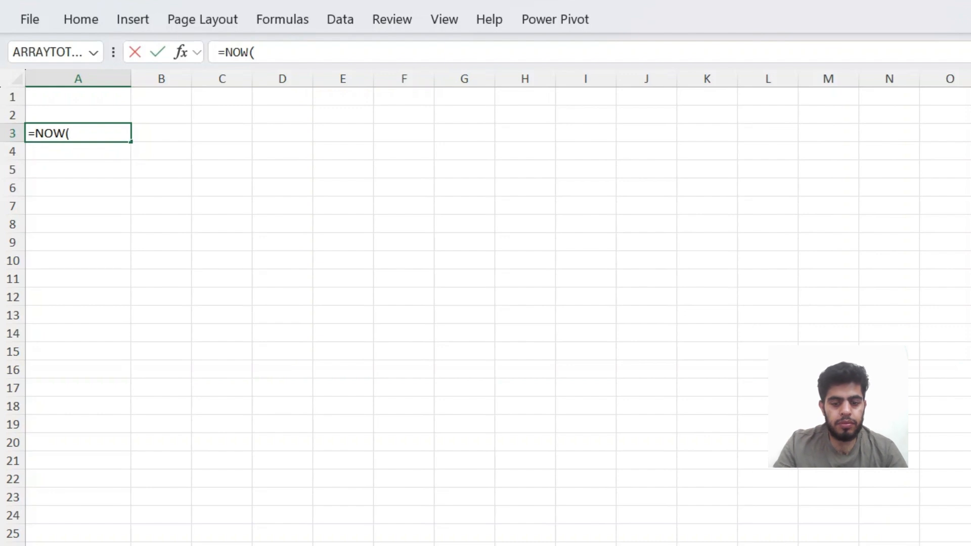
{"action": "type", "text": ")"}
{"action": "key", "text": "Return"}
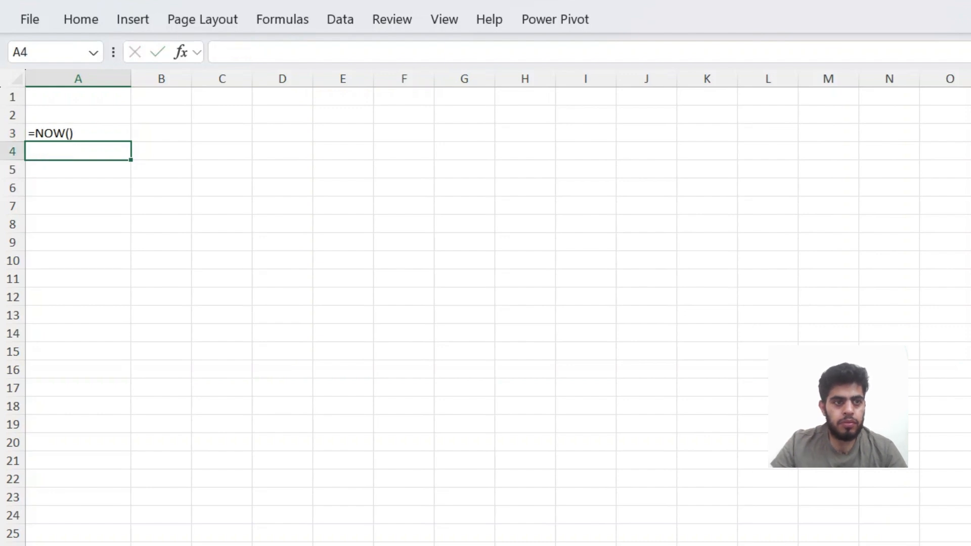
Change the number format of cell A3 and re-enter its =NOW() formula so that it calculates
{"action": "key", "text": "Up"}
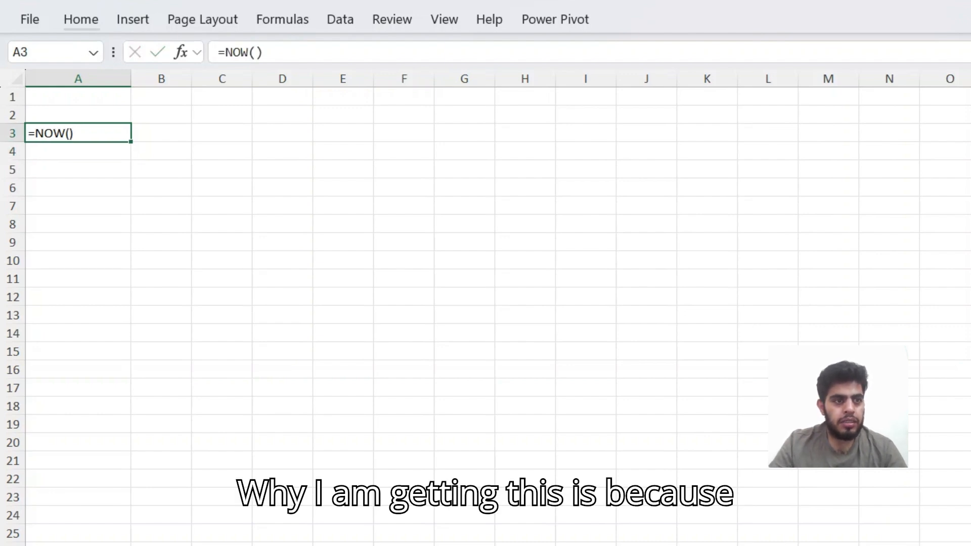
{"action": "left_click", "coordinate": [81, 20]}
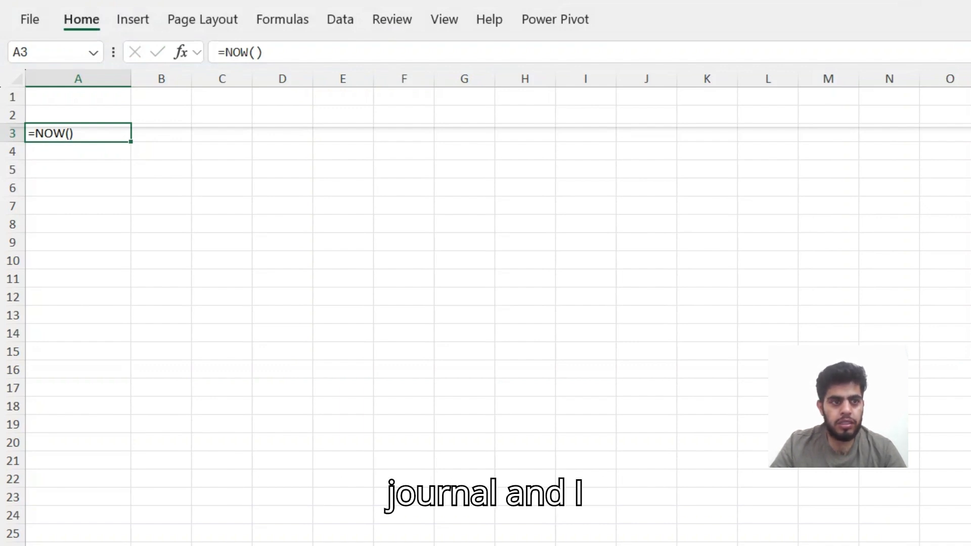
{"action": "left_click", "coordinate": [81, 20]}
{"action": "left_click", "coordinate": [161, 133]}
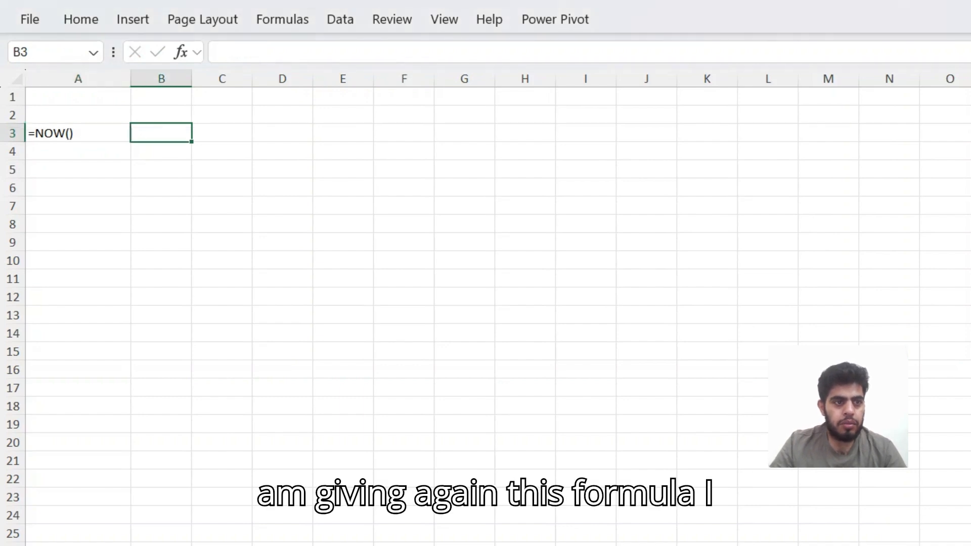
{"action": "double_click", "coordinate": [78, 133]}
{"action": "key", "text": "Return"}
{"action": "left_click", "coordinate": [78, 133]}
Enter the formula =TODAY() in cell A4, without any cell reference inside the parentheses
{"action": "left_click", "coordinate": [78, 151]}
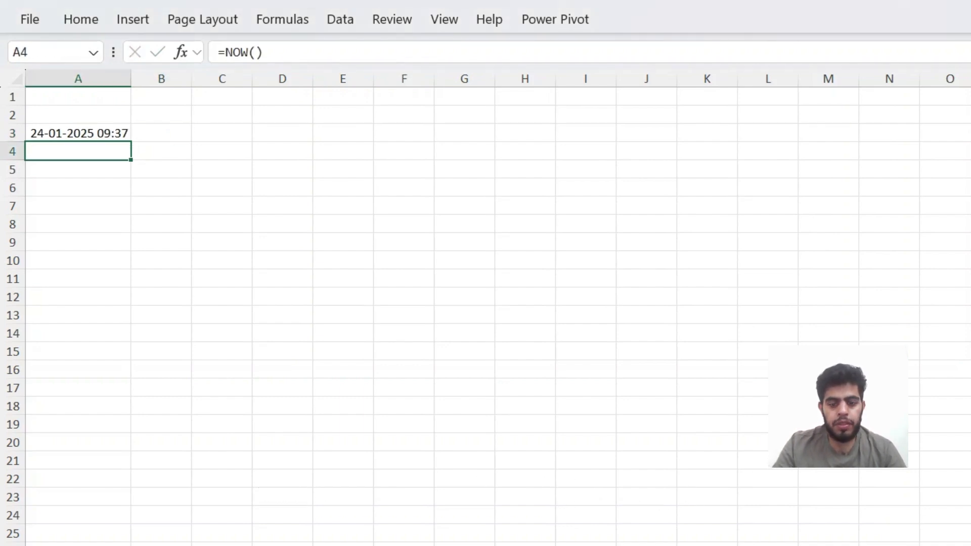
{"action": "type", "text": "=toda"}
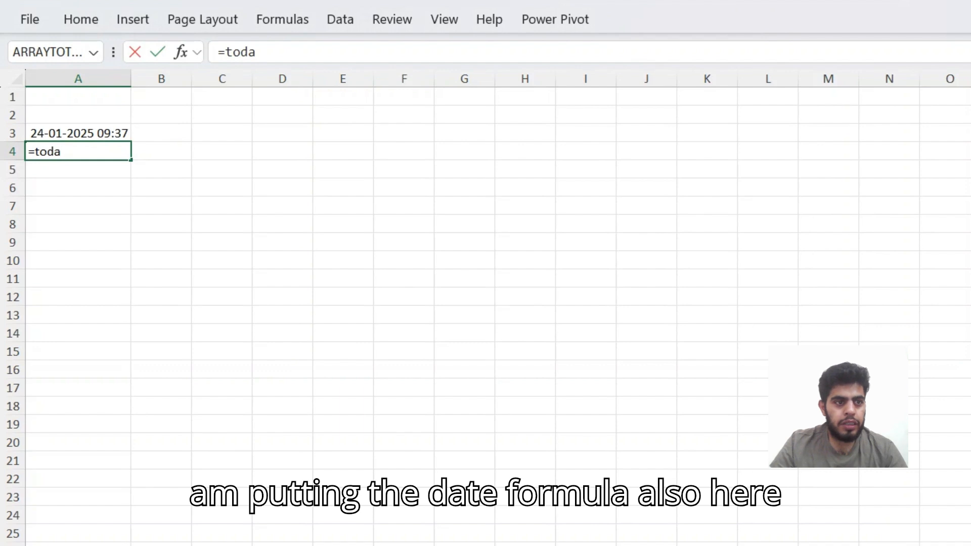
{"action": "key", "text": "Tab"}
{"action": "left_click", "coordinate": [78, 133]}
{"action": "double_click", "coordinate": [54, 151]}
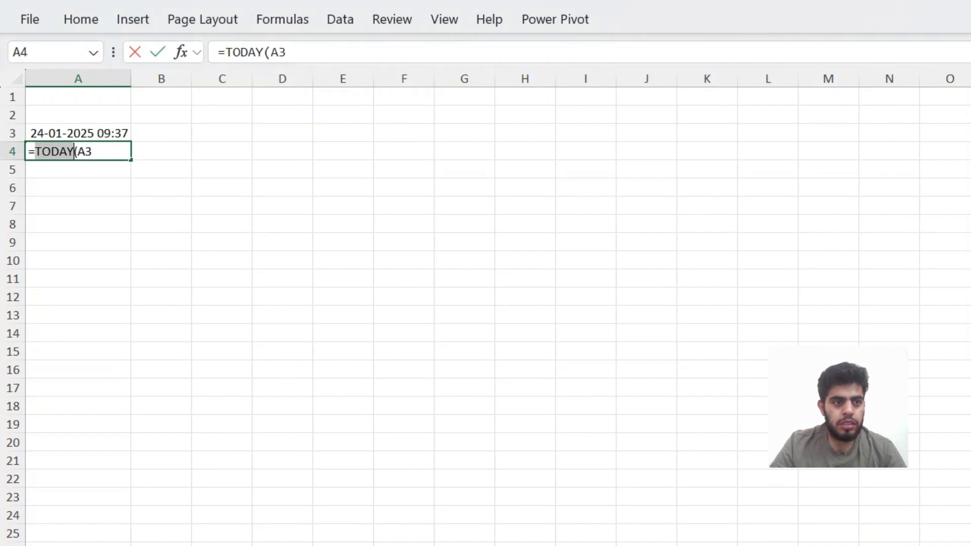
{"action": "left_click", "coordinate": [94, 152]}
{"action": "key", "text": "BackSpace"}
{"action": "key", "text": "BackSpace"}
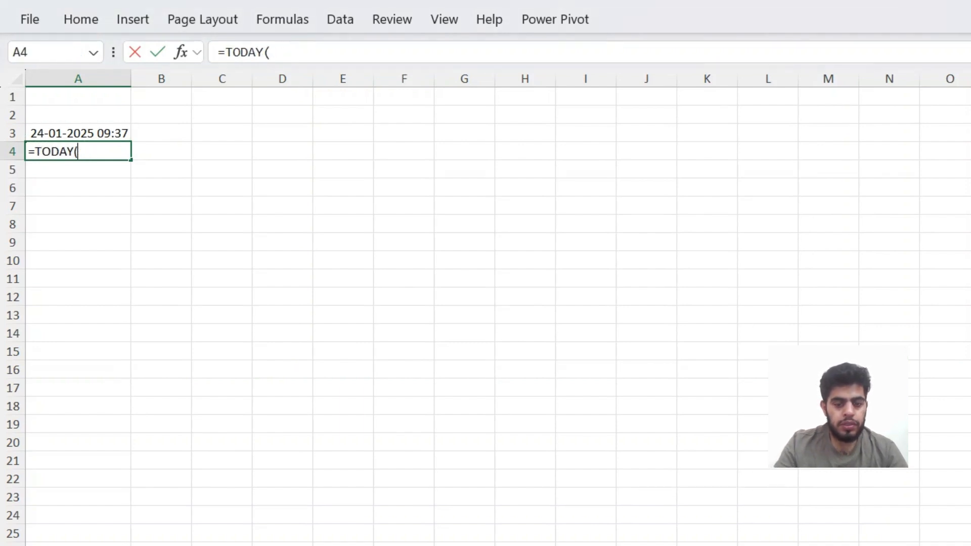
{"action": "type", "text": ")"}
{"action": "key", "text": "Return"}
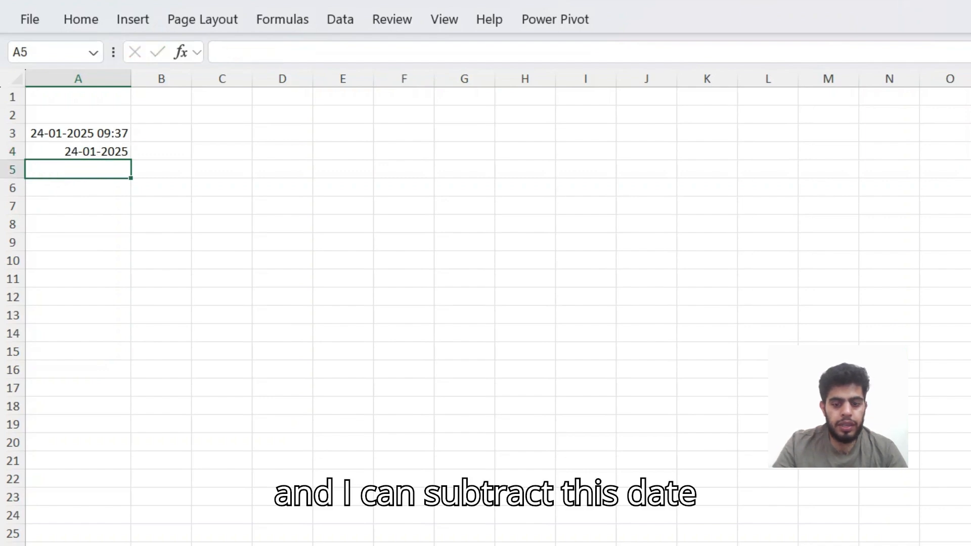
Subtract the date from the date and time by entering =A3-A4 in cell A5
{"action": "type", "text": "="}
{"action": "key", "text": "Up"}
{"action": "key", "text": "Up"}
{"action": "type", "text": "-"}
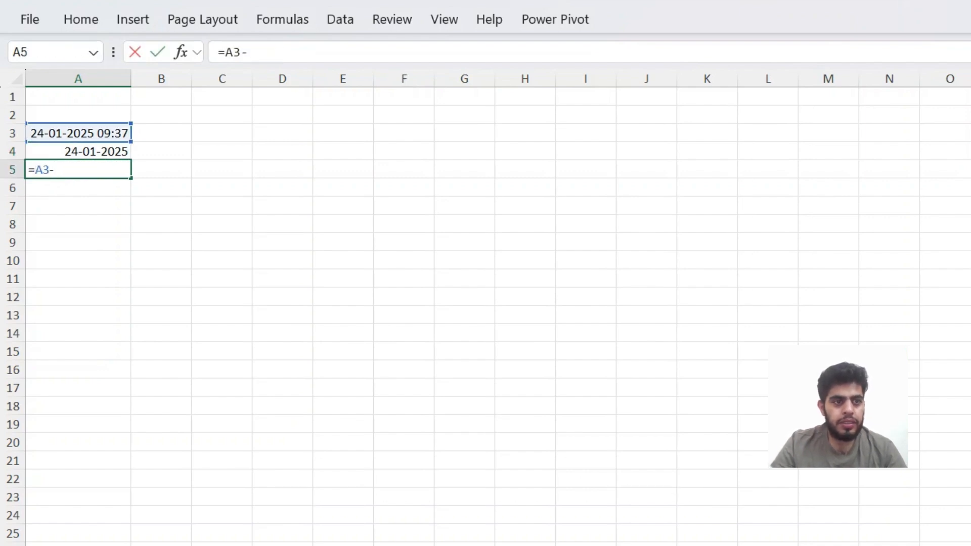
{"action": "key", "text": "Up"}
{"action": "key", "text": "Return"}
{"action": "key", "text": "Up"}
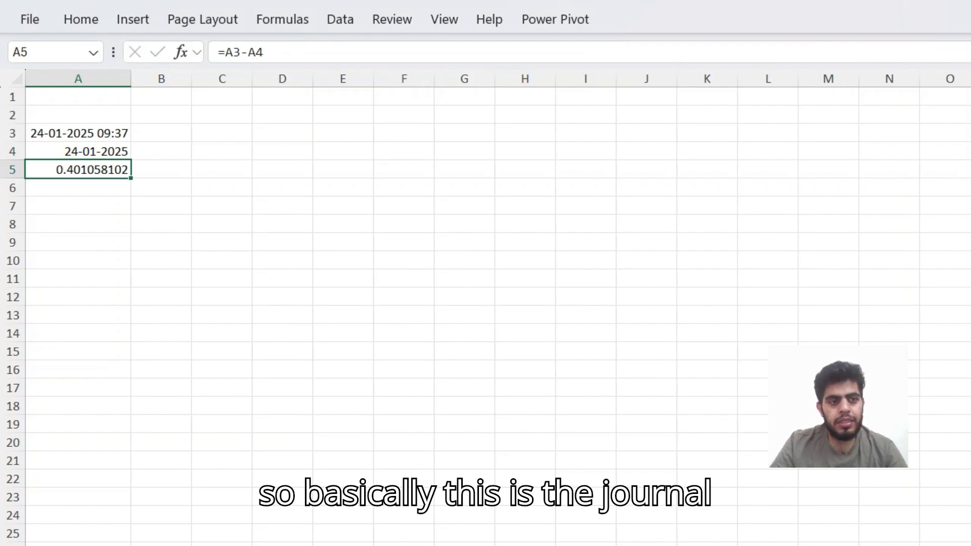
{"action": "key", "text": "Right"}
{"action": "type", "text": "="}
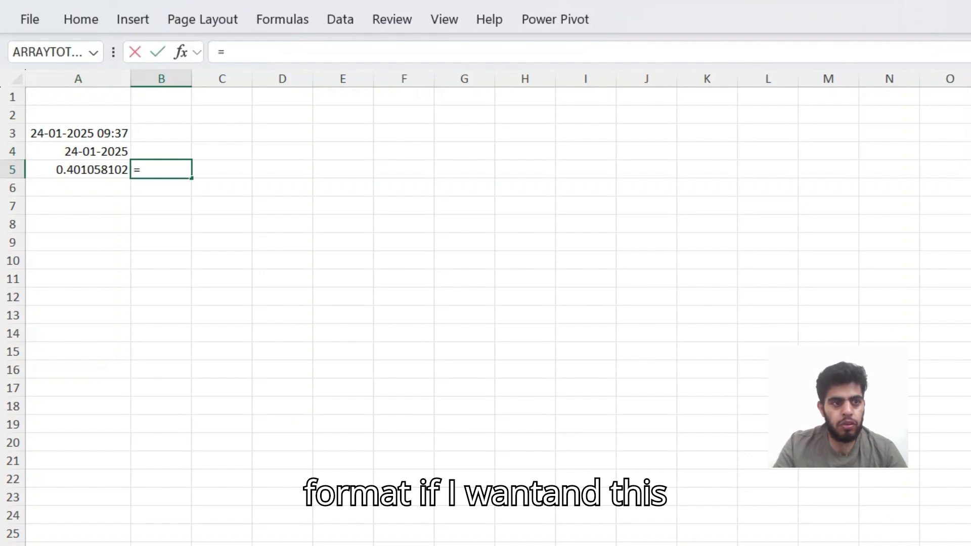
{"action": "key", "text": "BackSpace"}
{"action": "key", "text": "Escape"}
Format the subtraction result in cell A5 as a time with hours, minutes and seconds
{"action": "key", "text": "Left"}
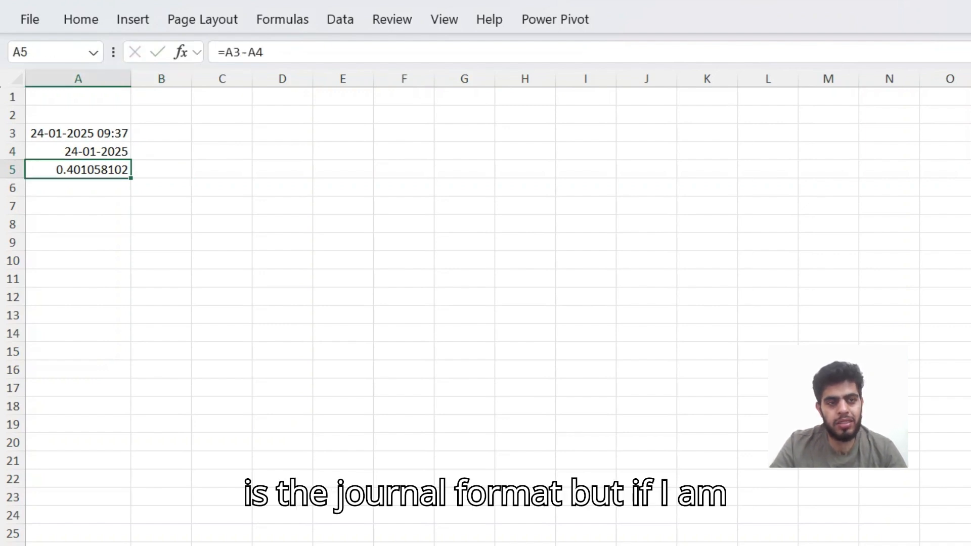
{"action": "left_click", "coordinate": [81, 19]}
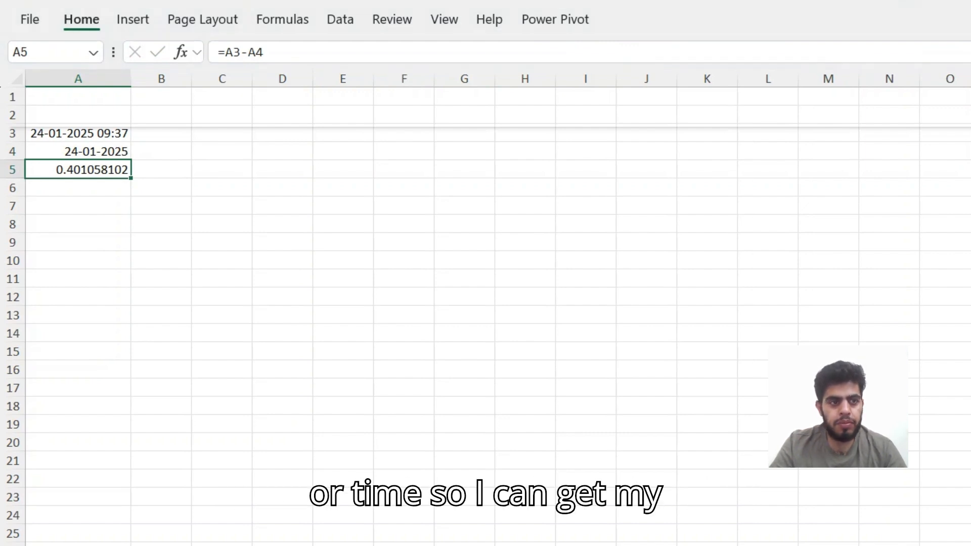
{"action": "key", "text": "ctrl+shift+2"}
{"action": "key", "text": "Escape"}
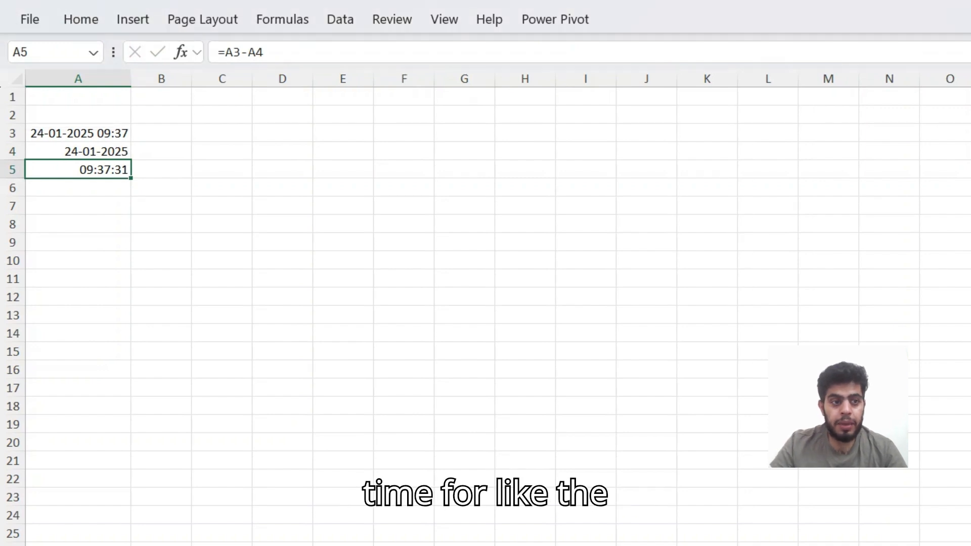
{"action": "key", "text": "Up"}
{"action": "key", "text": "Down"}
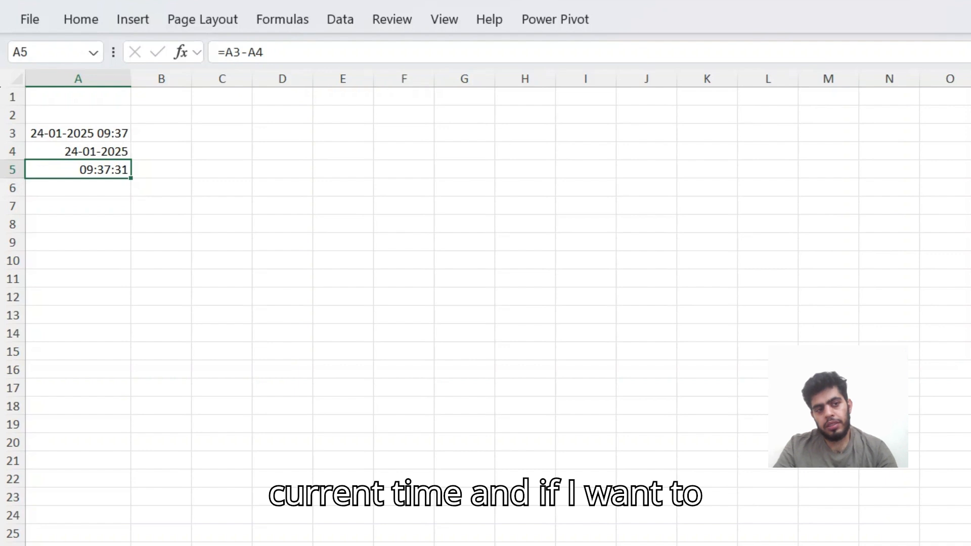
Enter the formula =TIMEVALUE(A5) in cell B5
{"action": "key", "text": "Right"}
{"action": "type", "text": "=tim"}
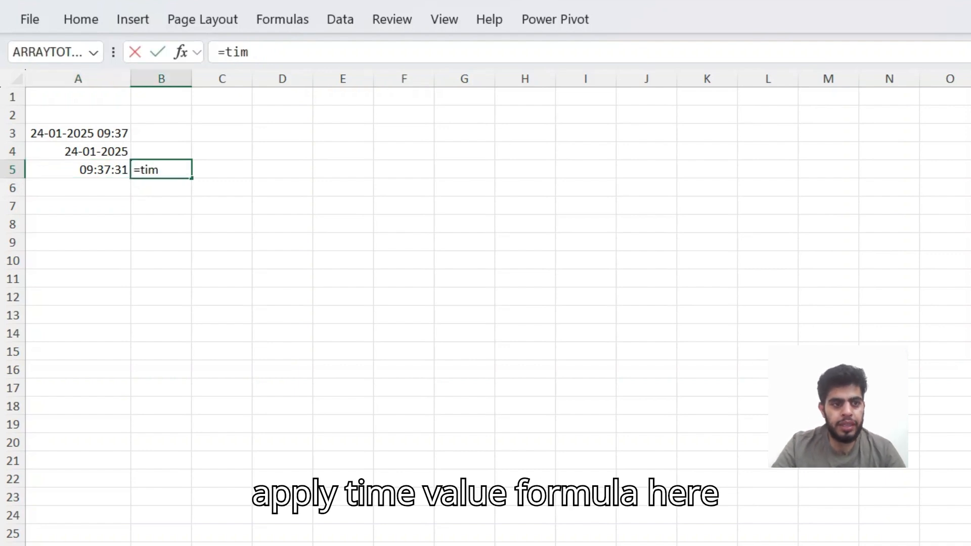
{"action": "key", "text": "Tab"}
{"action": "key", "text": "BackSpace"}
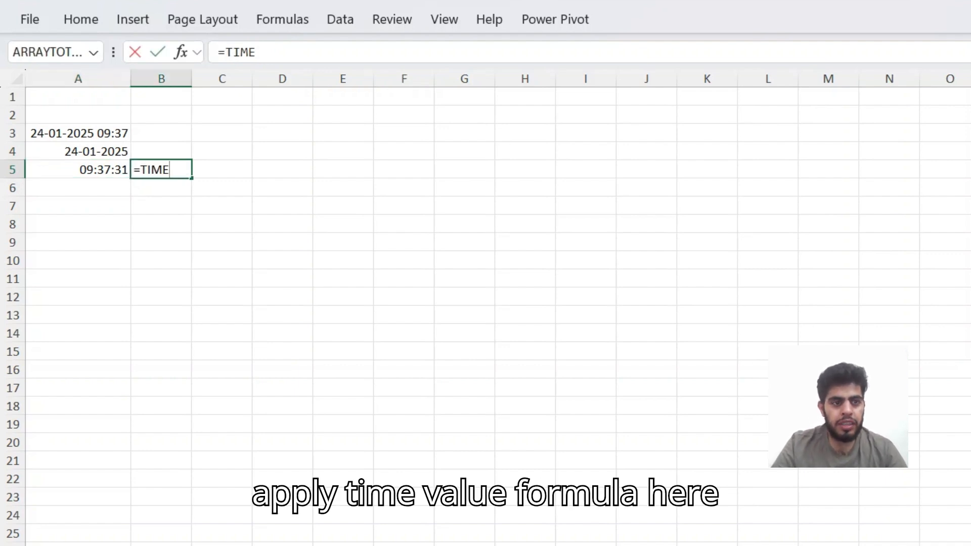
{"action": "type", "text": "v"}
{"action": "key", "text": "Tab"}
{"action": "key", "text": "Left"}
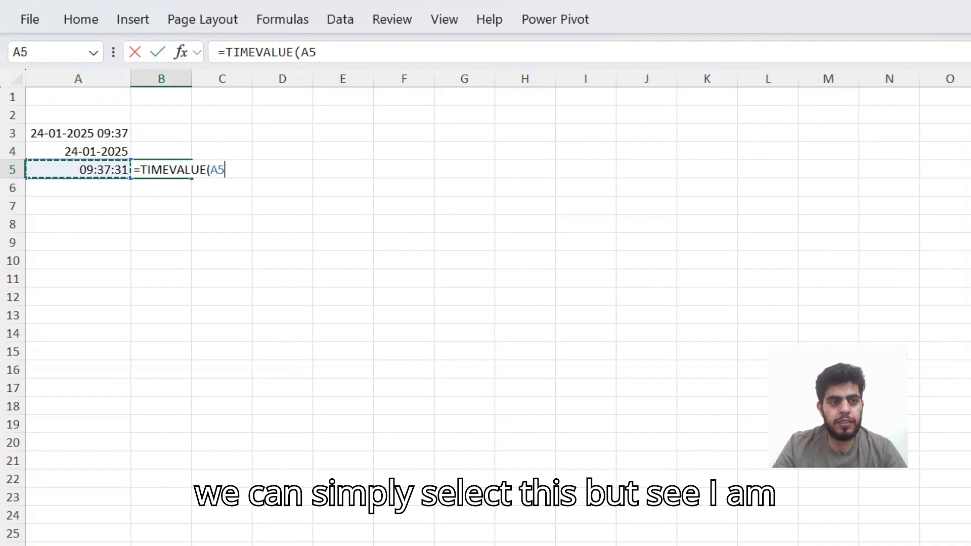
{"action": "key", "text": "Return"}
{"action": "key", "text": "Up"}
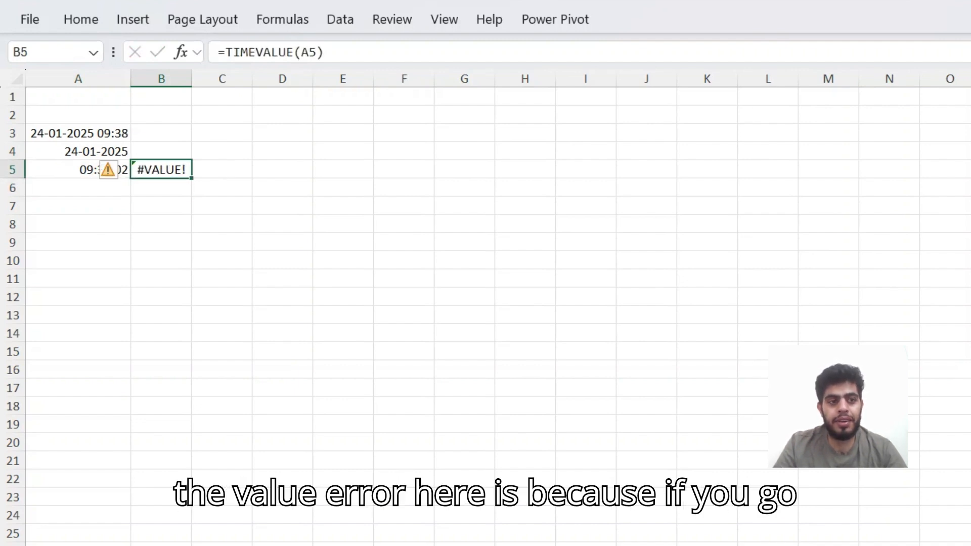
Check the number format of cell A5 and inspect the TIMEVALUE formula in cell B5
{"action": "key", "text": "Left"}
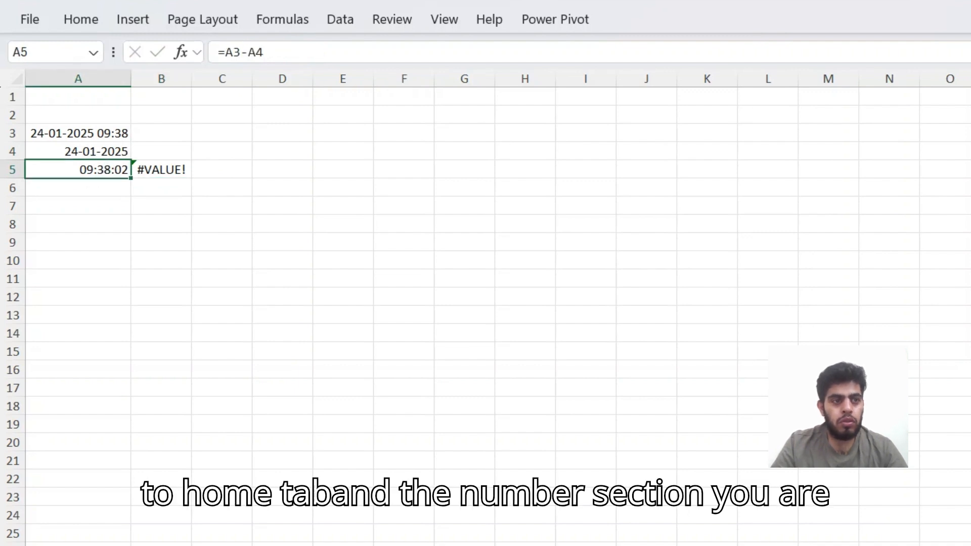
{"action": "left_click", "coordinate": [81, 20]}
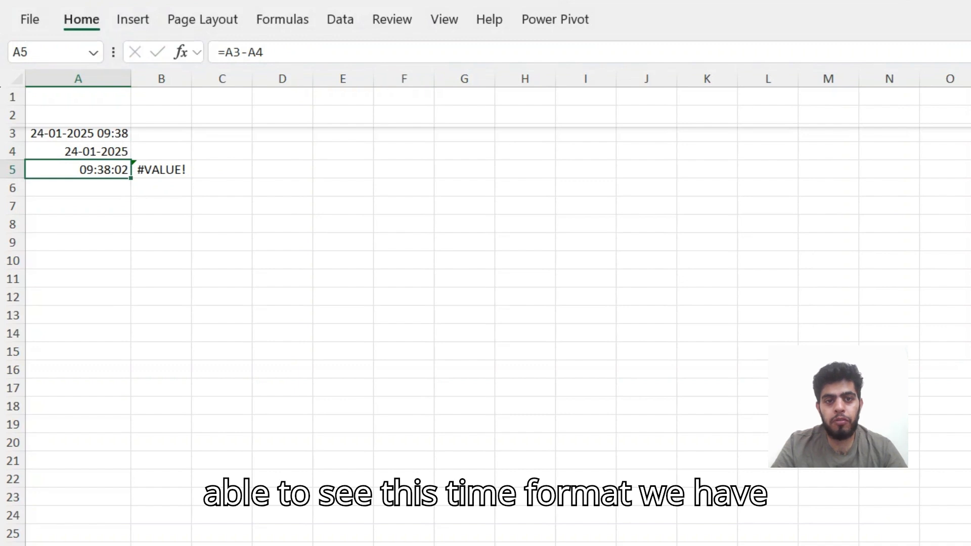
{"action": "left_click", "coordinate": [78, 188]}
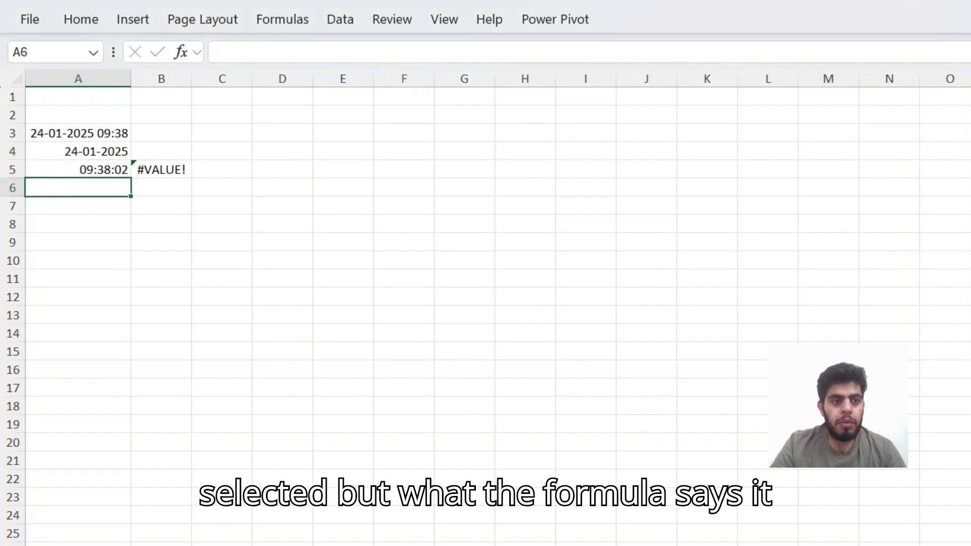
{"action": "double_click", "coordinate": [161, 170]}
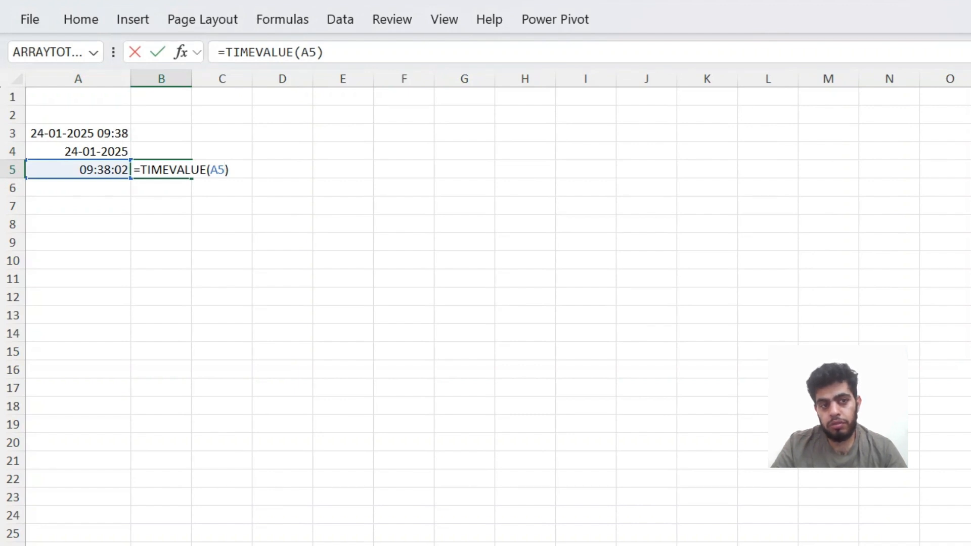
{"action": "key", "text": "ctrl+Return"}
{"action": "key", "text": "Down"}
{"action": "key", "text": "Left"}
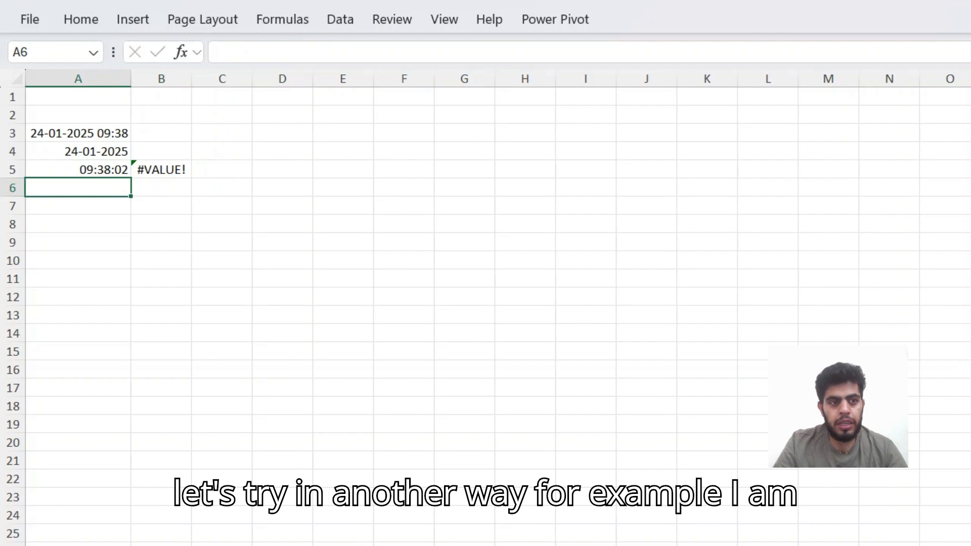
Copy cell A5, paste it back onto itself and change its number format to Text
{"action": "key", "text": "Up"}
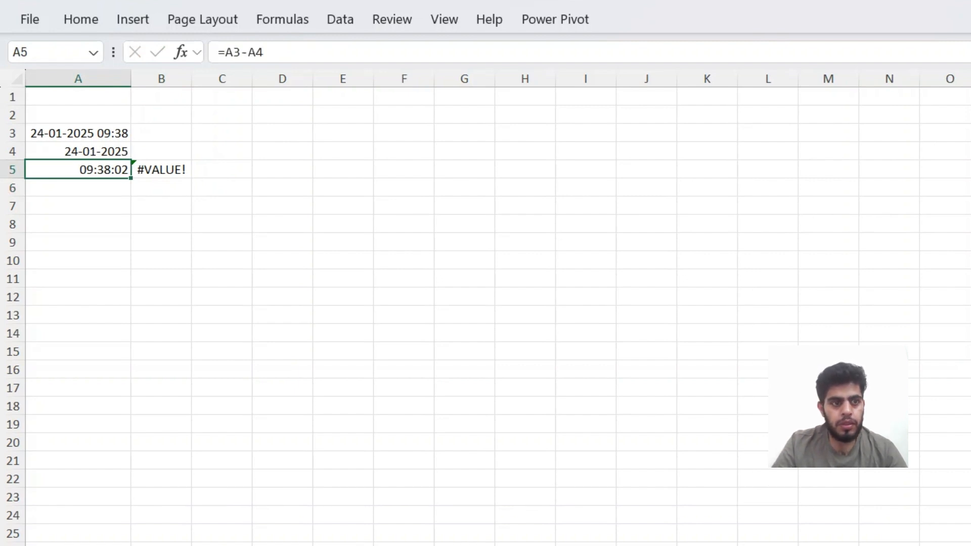
{"action": "key", "text": "ctrl+c"}
{"action": "key", "text": "ctrl+v"}
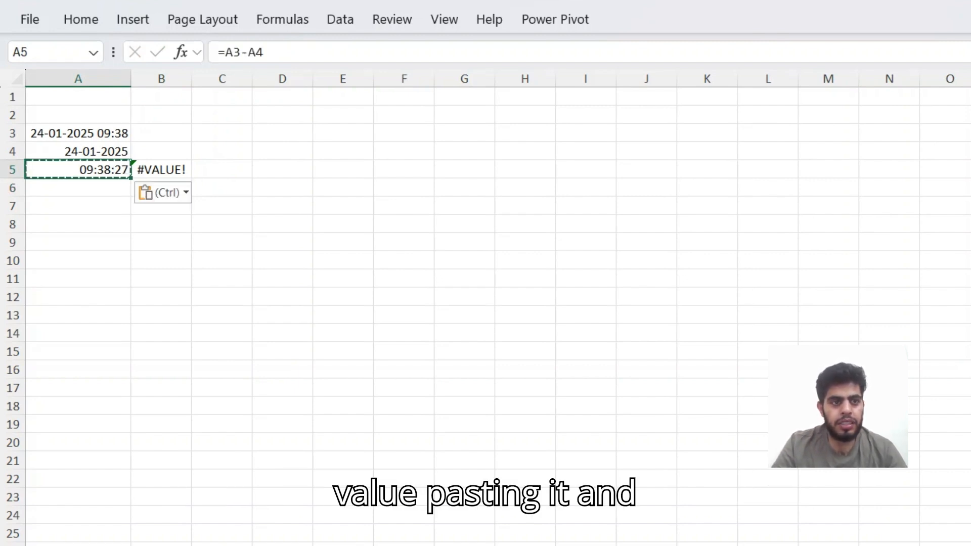
{"action": "key", "text": "alt+h"}
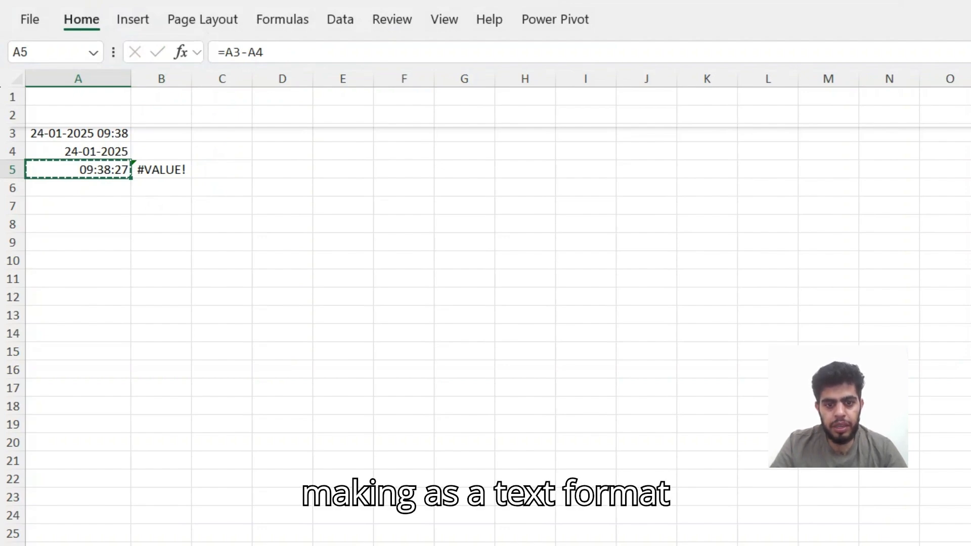
{"action": "key", "text": "Return"}
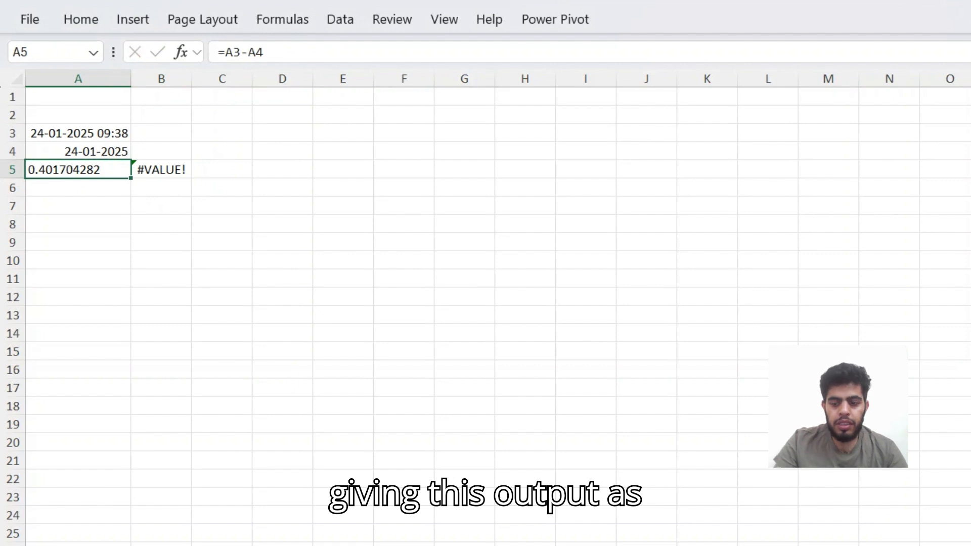
Replace the content of cell A5 with the text time 09:00 PM and check the TIMEVALUE formula in B5
{"action": "type", "text": "09"}
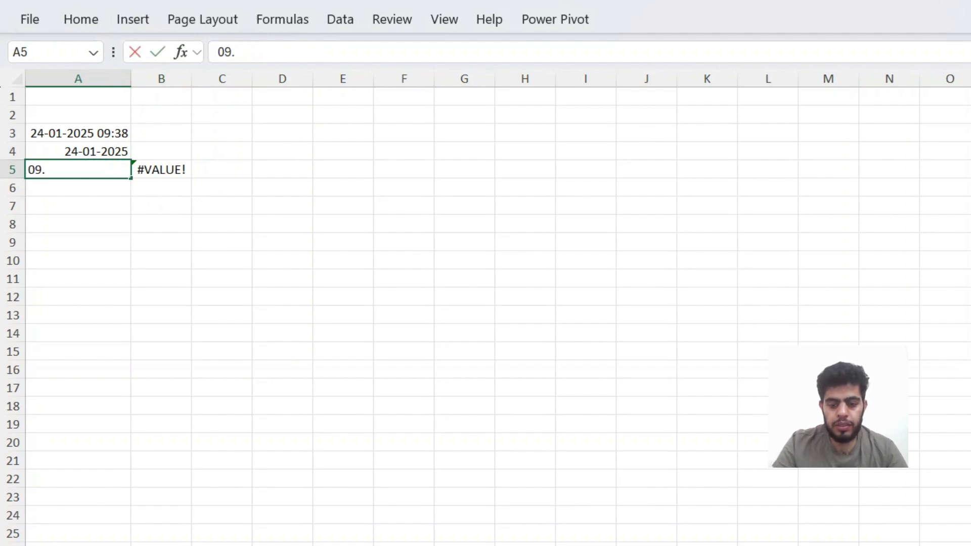
{"action": "type", "text": ":00 "}
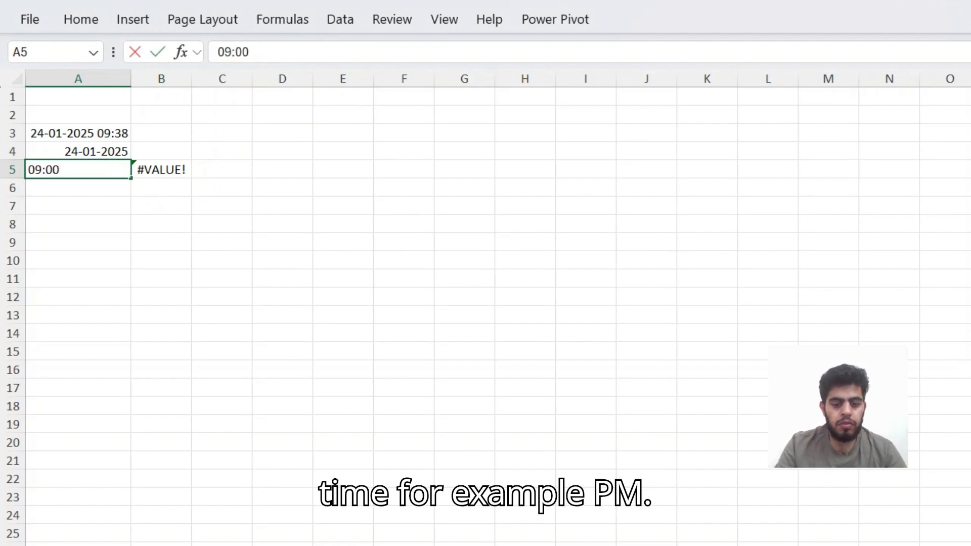
{"action": "type", "text": "PM"}
{"action": "key", "text": "Return"}
{"action": "key", "text": "Up"}
{"action": "key", "text": "Right"}
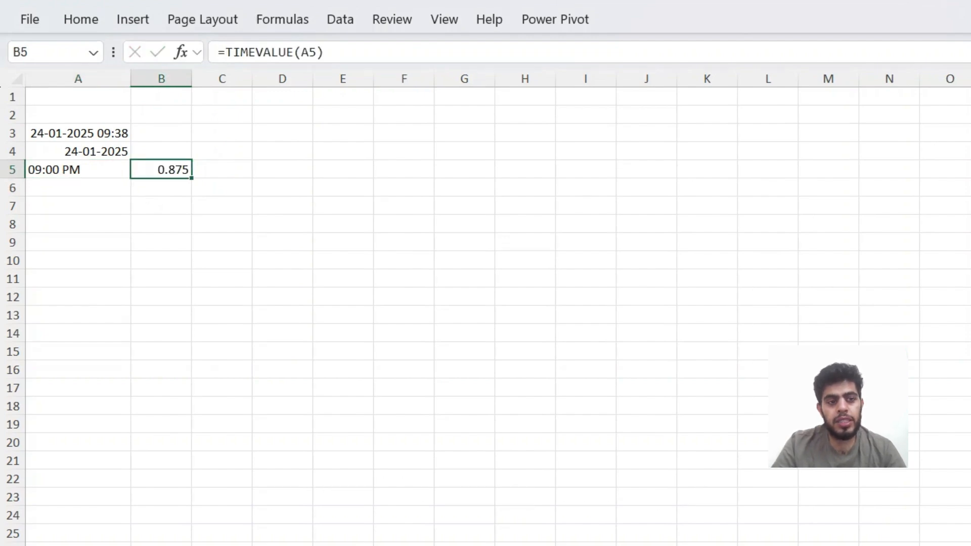
{"action": "key", "text": "Left"}
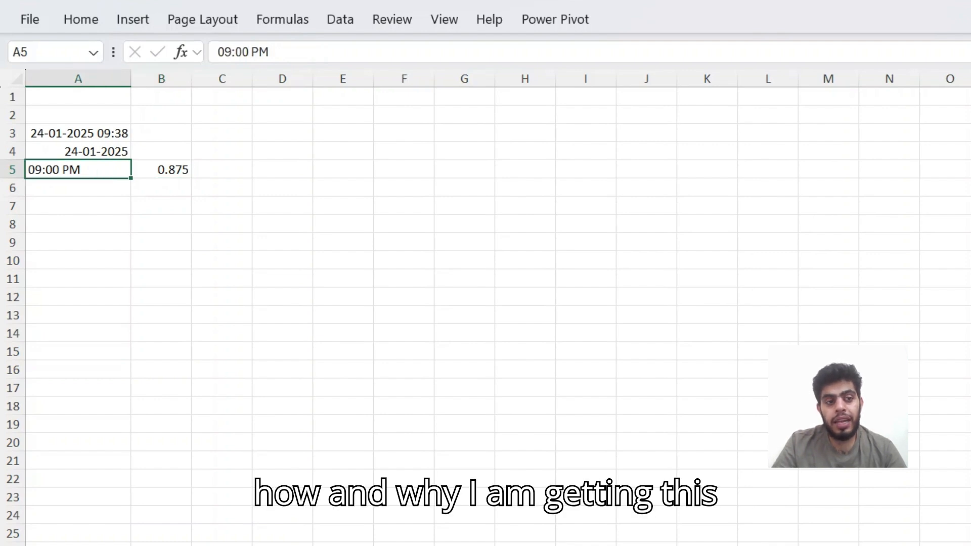
Enter the day's starting time 12.00.00 AM in cell B6
{"action": "key", "text": "Down"}
{"action": "key", "text": "Right"}
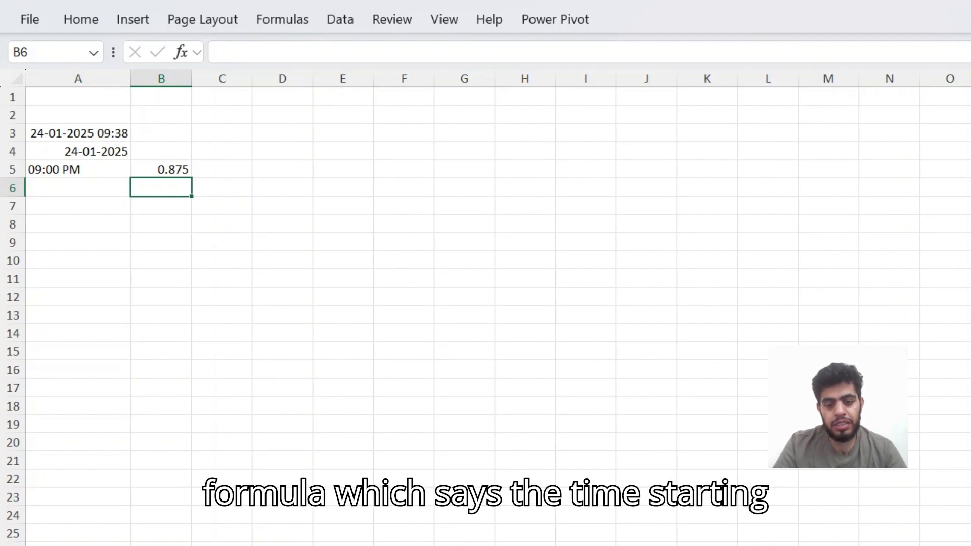
{"action": "type", "text": "12."}
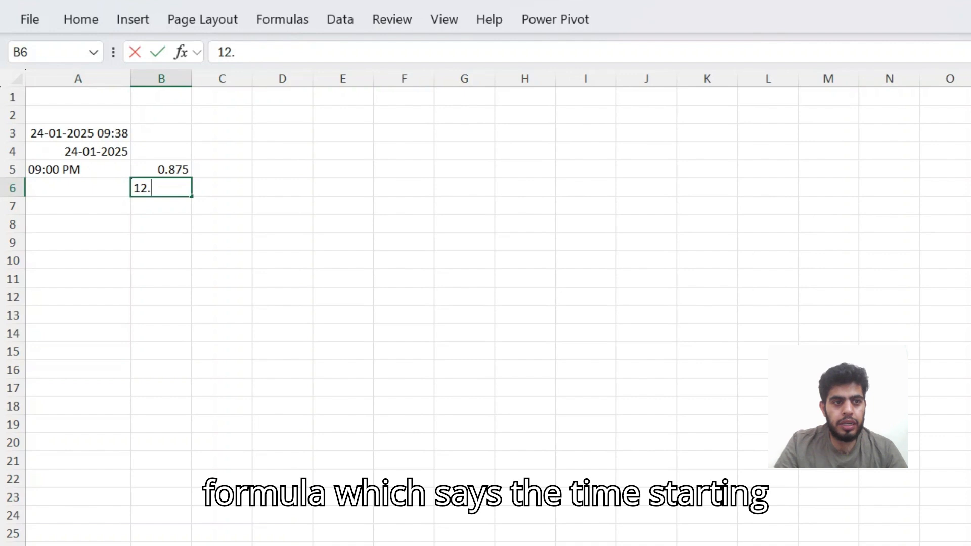
{"action": "type", "text": "00.00 "}
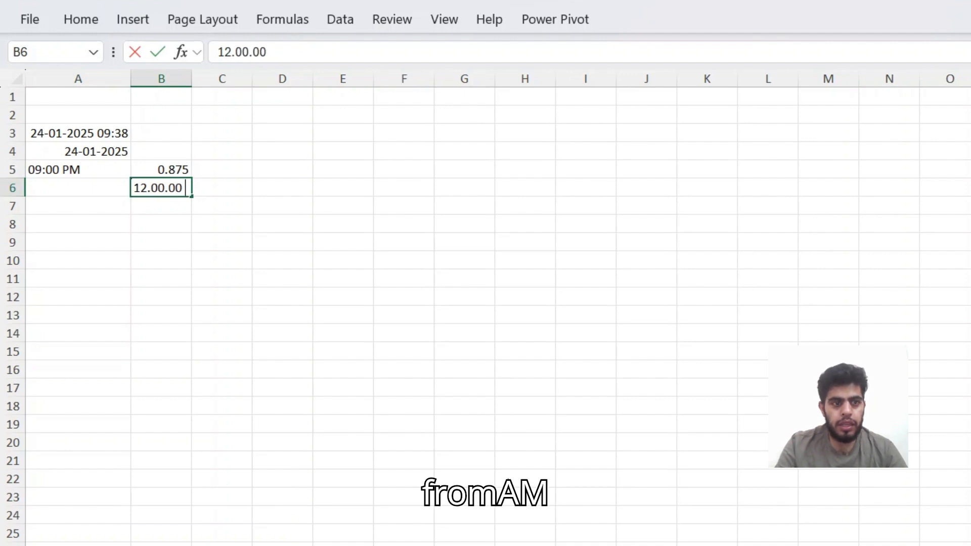
{"action": "type", "text": "AM"}
{"action": "key", "text": "Return"}
Enter 0 in cell C6 beside the starting time and autofit the width of column B
{"action": "key", "text": "Up"}
{"action": "key", "text": "Right"}
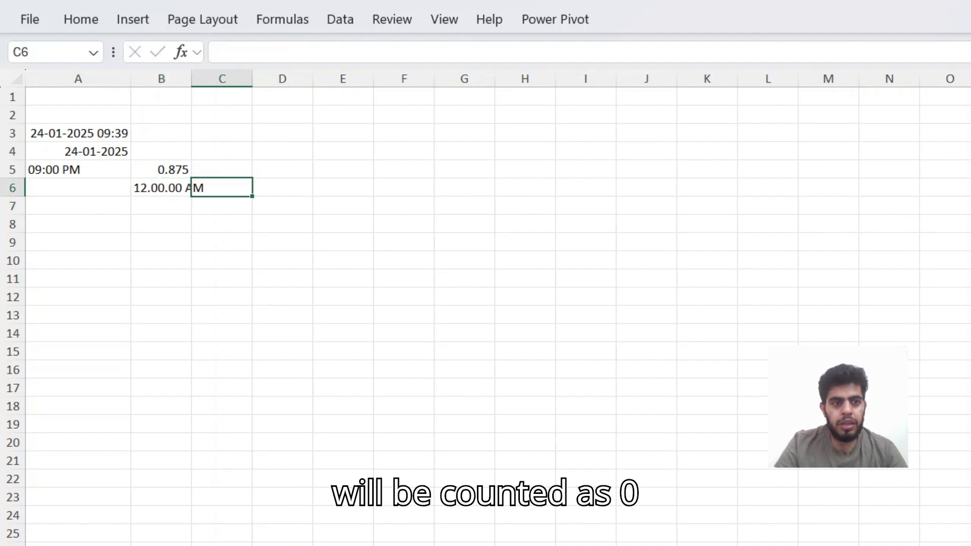
{"action": "type", "text": "0"}
{"action": "key", "text": "Return"}
{"action": "key", "text": "Left"}
{"action": "key", "text": "Up"}
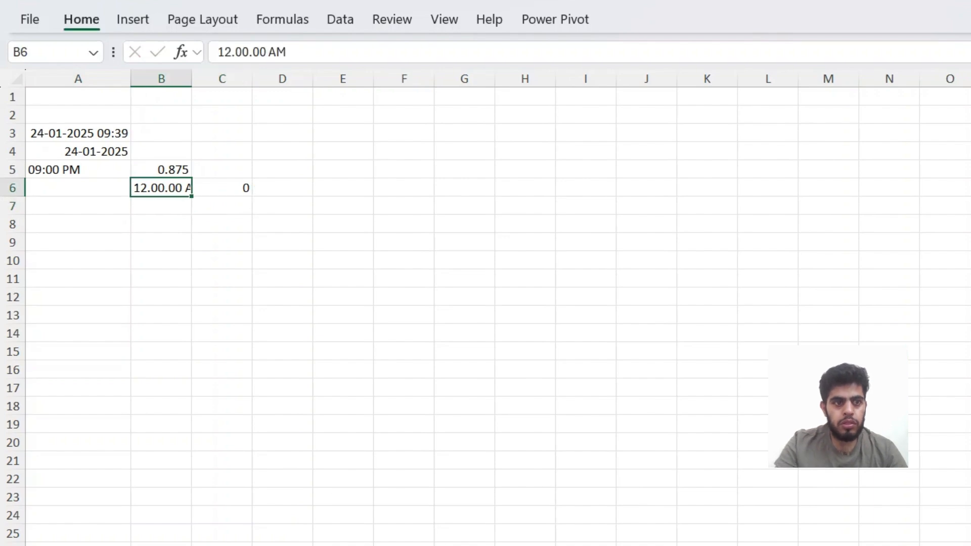
{"action": "key", "text": "o"}
{"action": "key", "text": "i"}
{"action": "key", "text": "Down"}
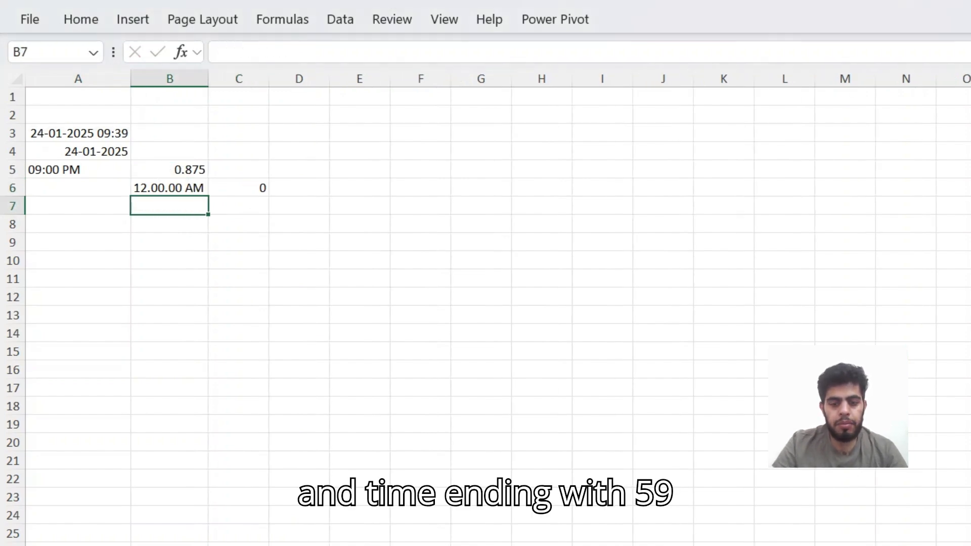
Enter the day's ending time 11.59.59 PM in cell B7
{"action": "type", "text": "11.59"}
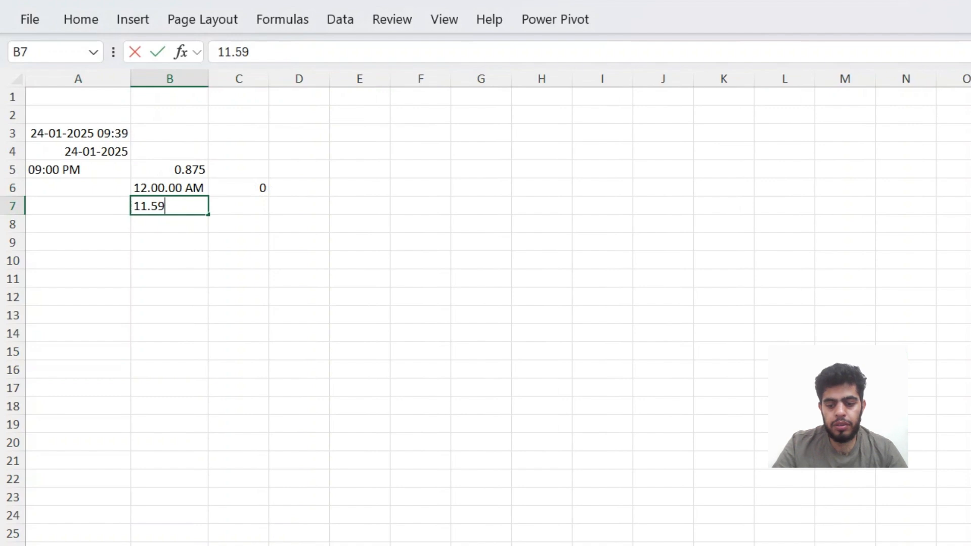
{"action": "type", "text": "."}
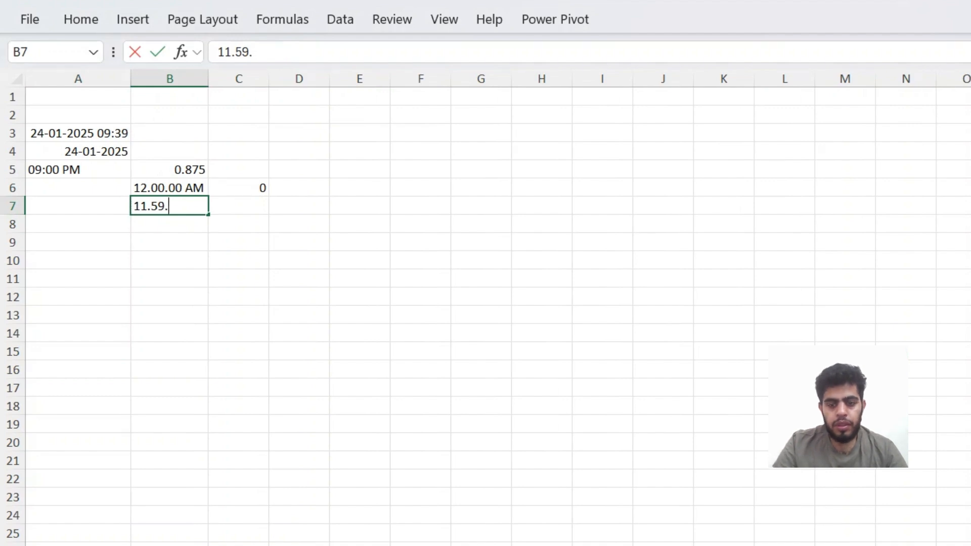
{"action": "type", "text": "59"}
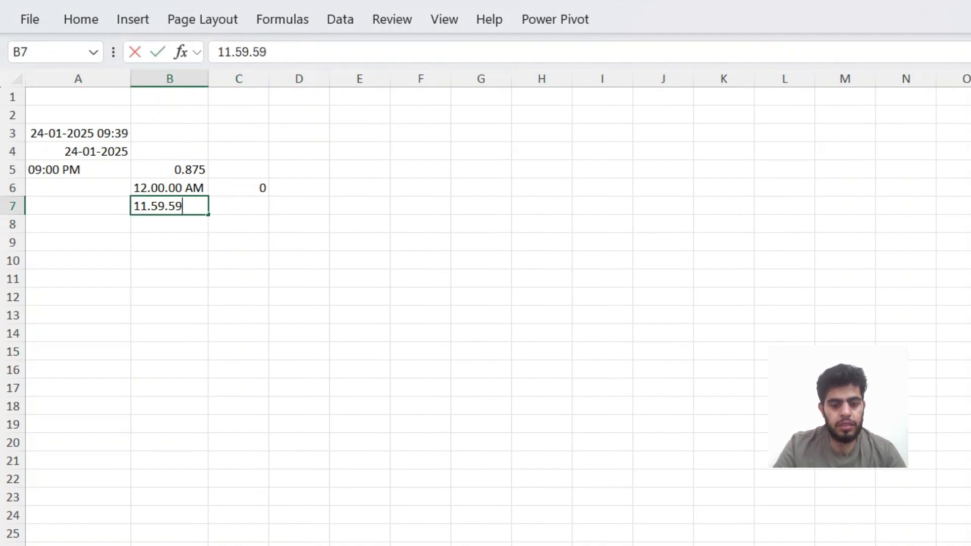
{"action": "type", "text": " PM"}
{"action": "key", "text": "Return"}
Enter the decimal value .9999875 in cell C7 beside the ending time
{"action": "key", "text": "Right"}
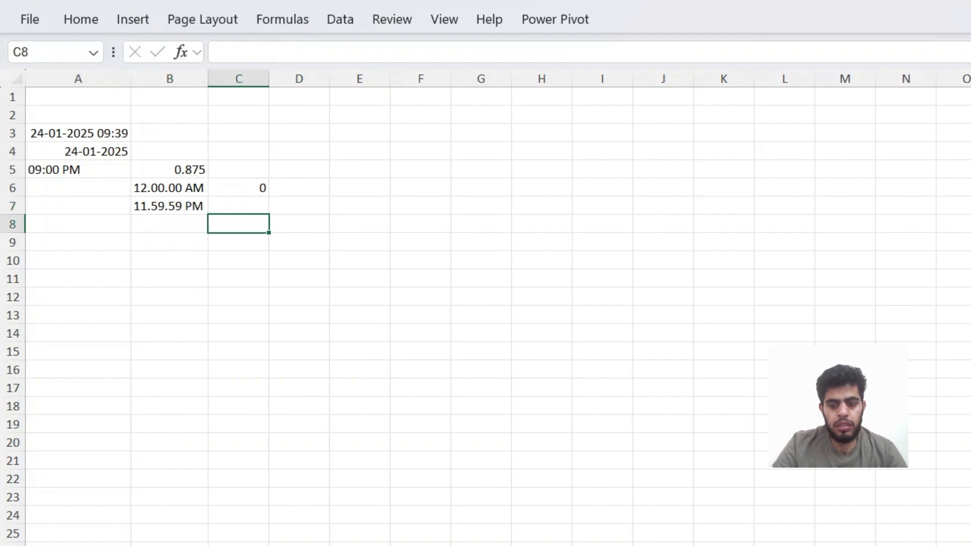
{"action": "key", "text": "Up"}
{"action": "type", "text": ".99998"}
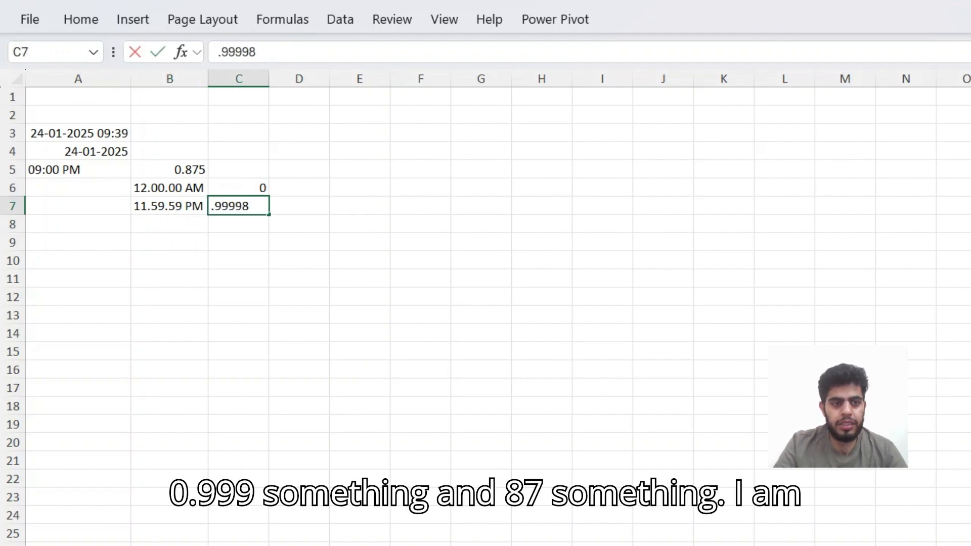
{"action": "type", "text": "75"}
{"action": "key", "text": "Return"}
{"action": "key", "text": "Up"}
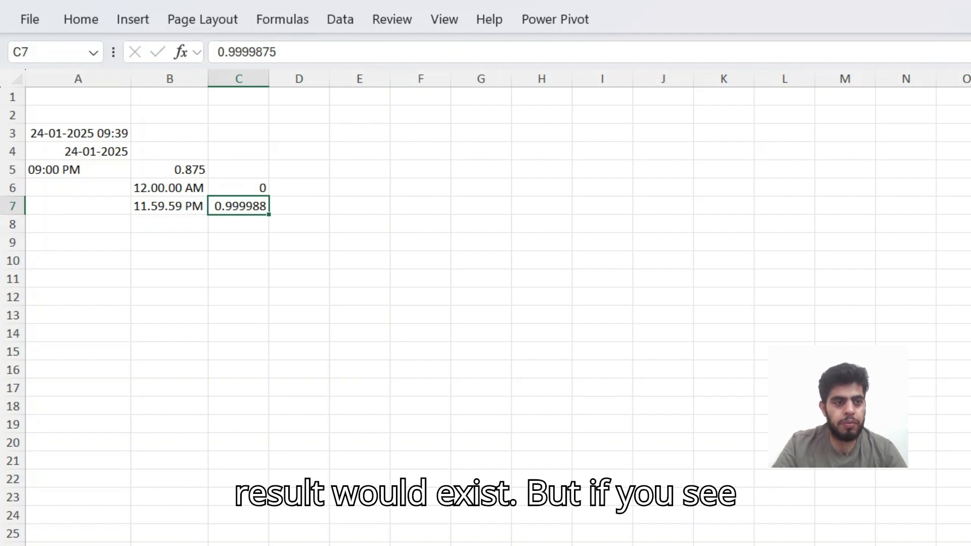
Change the time in cell A5 to 09:00 AM
{"action": "key", "text": "Home"}
{"action": "key", "text": "Up"}
{"action": "key", "text": "Up"}
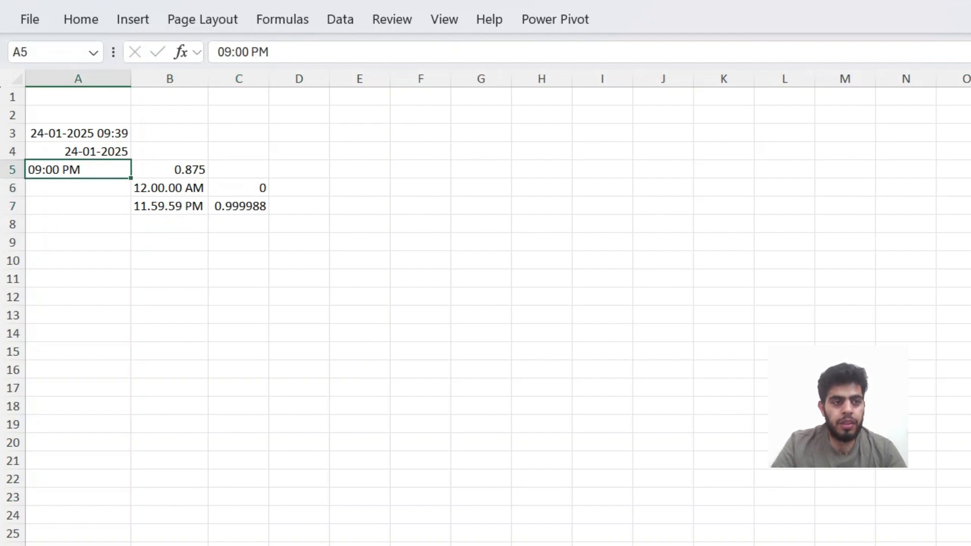
{"action": "key", "text": "F2"}
{"action": "key", "text": "Left"}
{"action": "key", "text": "BackSpace"}
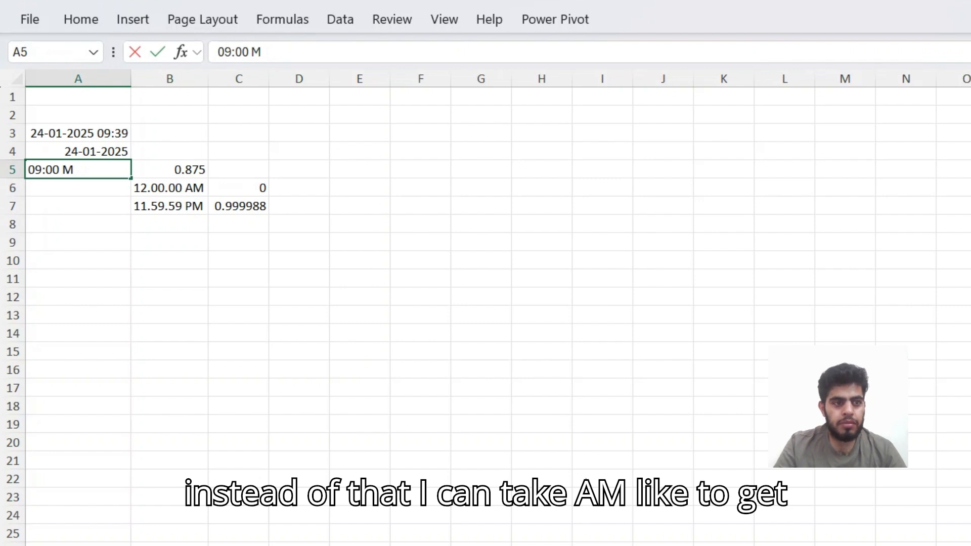
{"action": "type", "text": "A"}
{"action": "key", "text": "Return"}
Enter the formula =C7 in cell B9 to reference the ending time's decimal value
{"action": "left_click", "coordinate": [170, 224]}
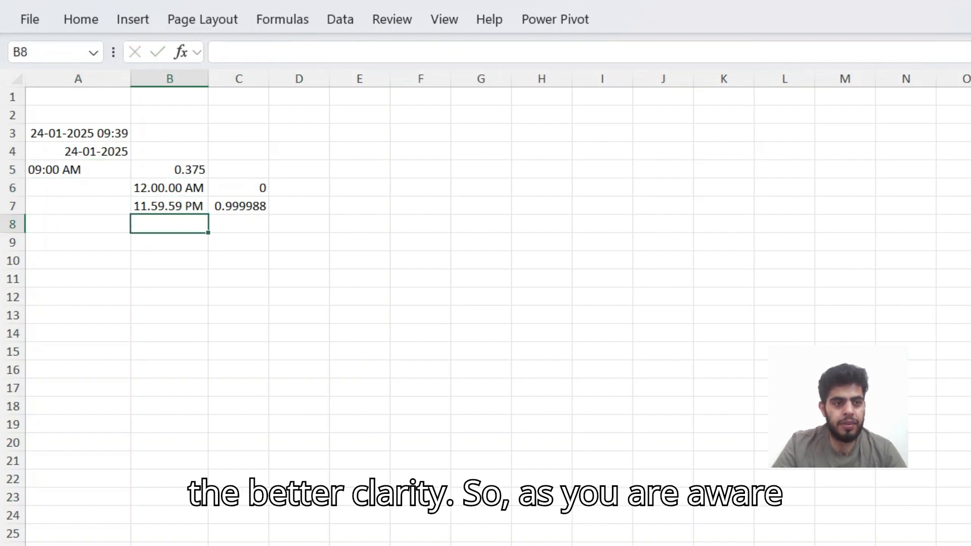
{"action": "left_click", "coordinate": [170, 242]}
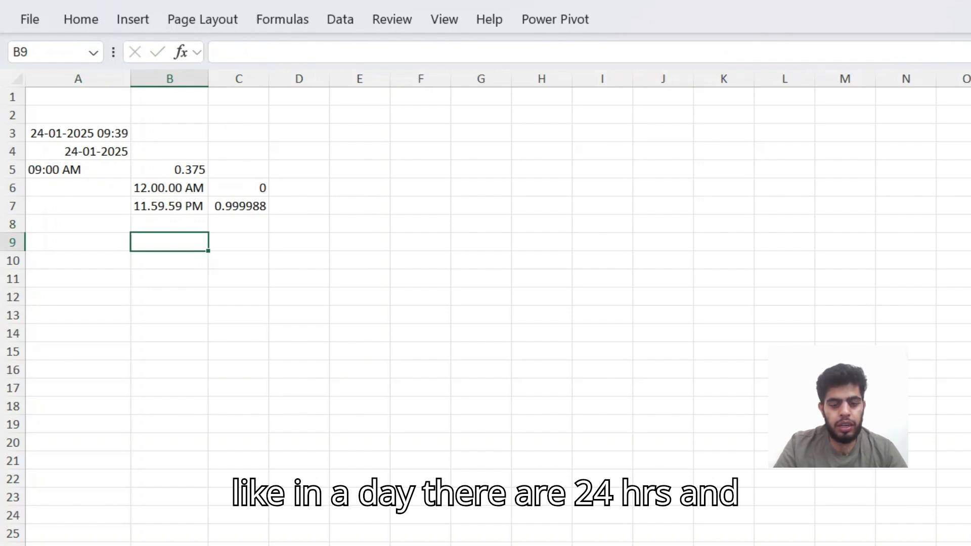
{"action": "type", "text": "="}
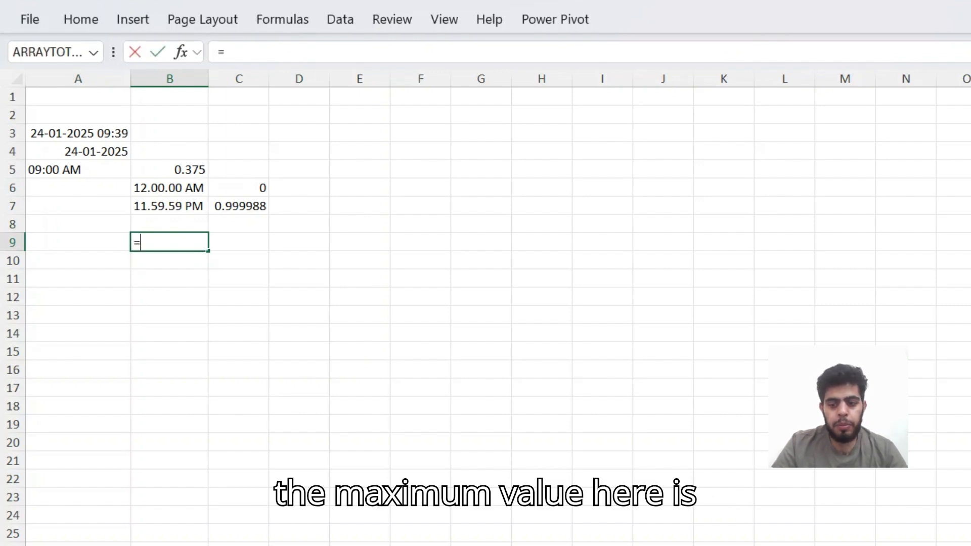
{"action": "type", "text": "."}
{"action": "key", "text": "Up"}
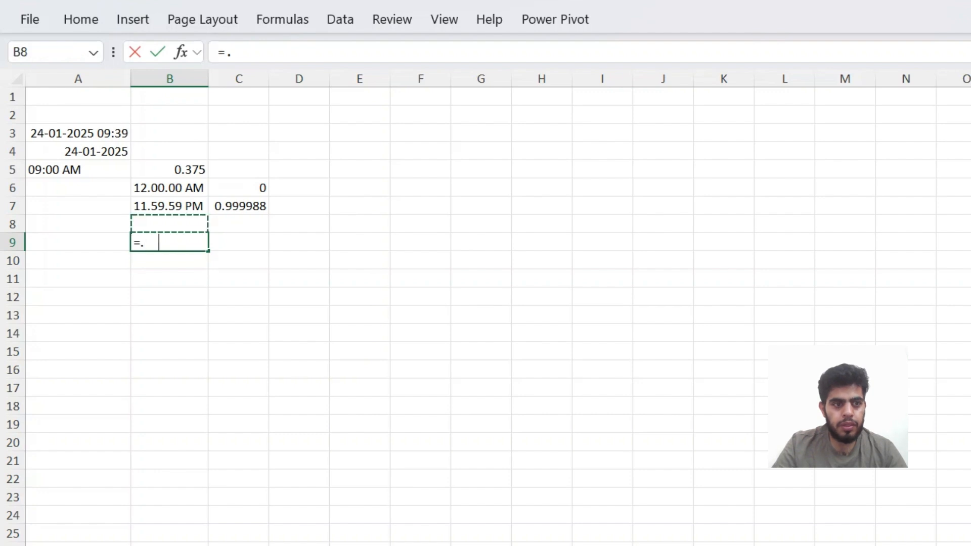
{"action": "key", "text": "Right"}
{"action": "key", "text": "Up"}
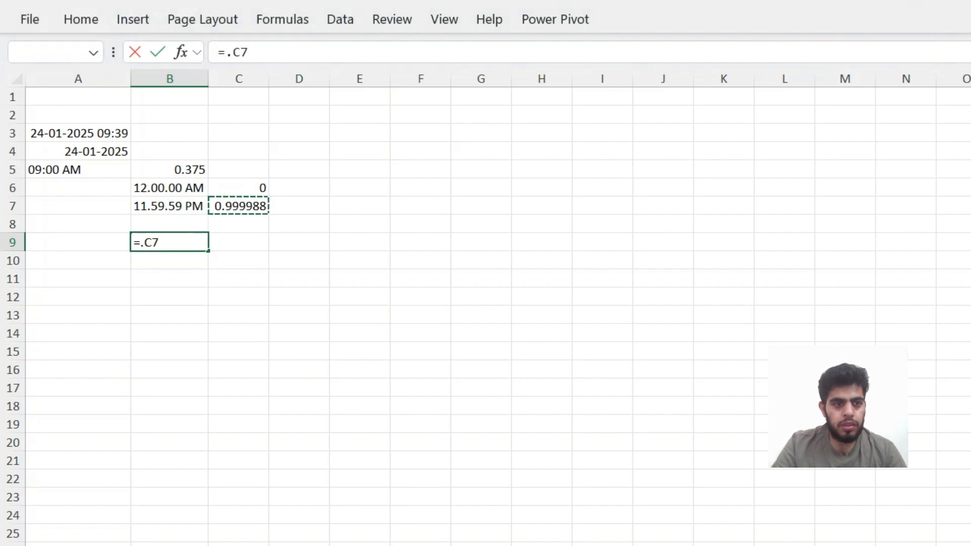
{"action": "left_click", "coordinate": [144, 242]}
{"action": "key", "text": "BackSpace"}
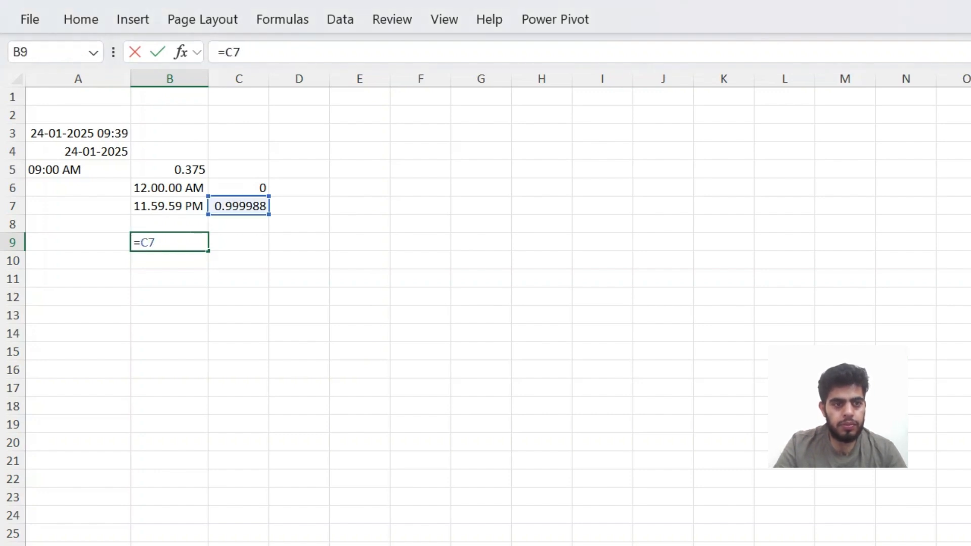
{"action": "key", "text": "Return"}
Extend the formula in cell B9 to =C7/24*9 to apportion the day's value to nine hours
{"action": "key", "text": "Up"}
{"action": "key", "text": "F2"}
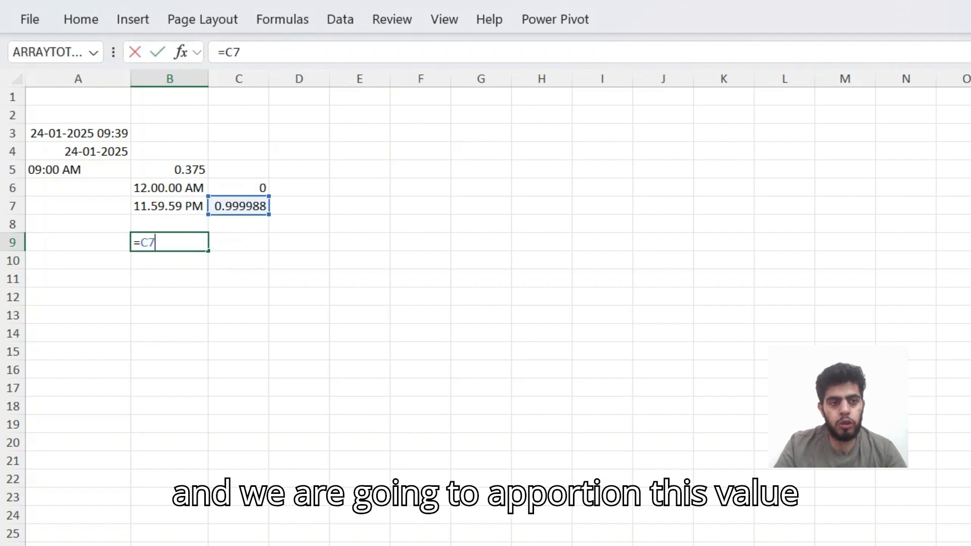
{"action": "type", "text": "/24"}
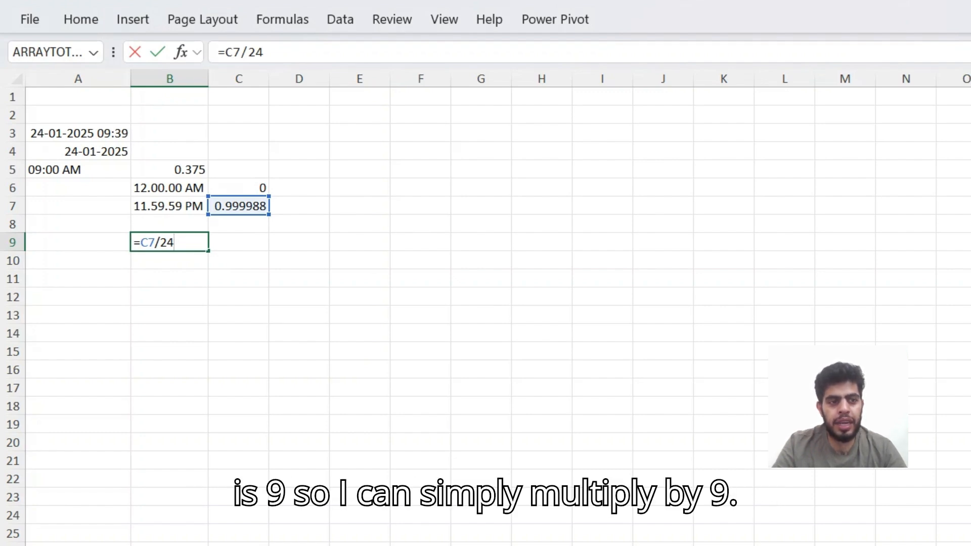
{"action": "type", "text": "*9"}
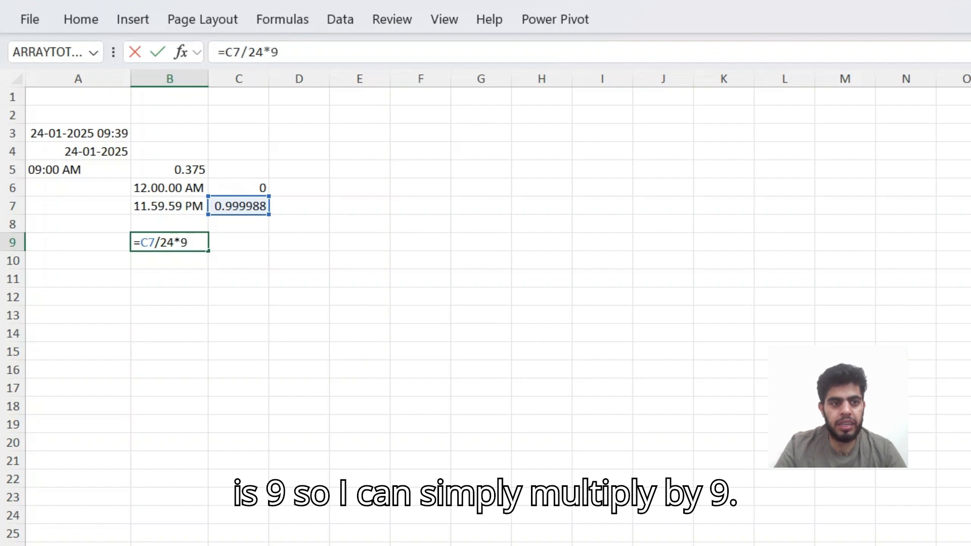
{"action": "key", "text": "Return"}
{"action": "left_click", "coordinate": [169, 242]}
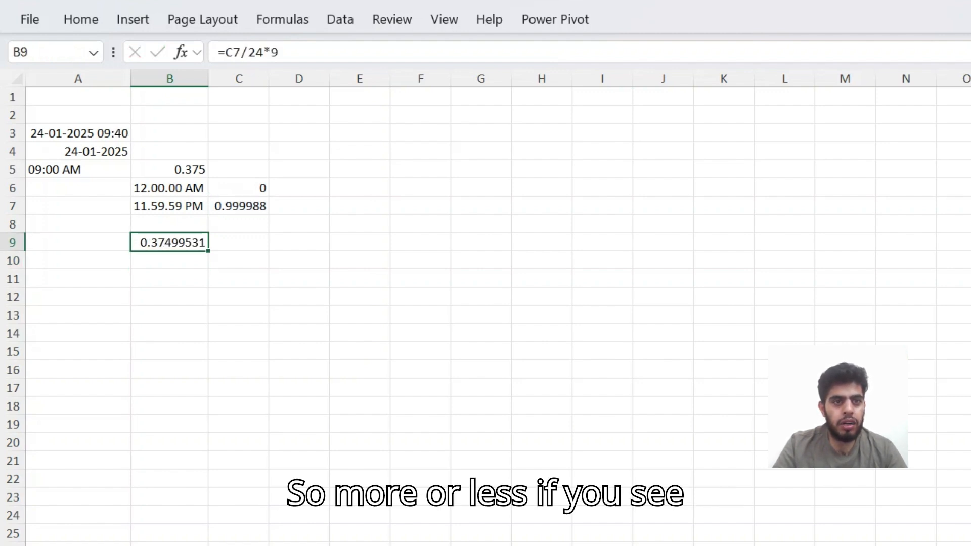
Decrease the displayed decimals of cell B9 to three places
{"action": "left_click", "coordinate": [81, 19]}
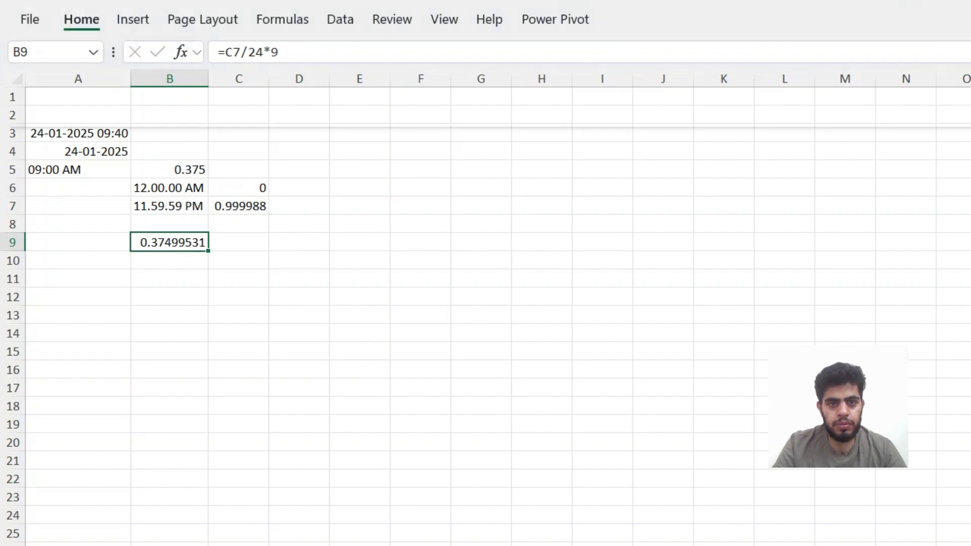
{"action": "key", "text": "alt+h"}
{"action": "key", "text": "9"}
{"action": "key", "text": "alt+h"}
{"action": "key", "text": "9"}
{"action": "key", "text": "alt+h"}
{"action": "key", "text": "9"}
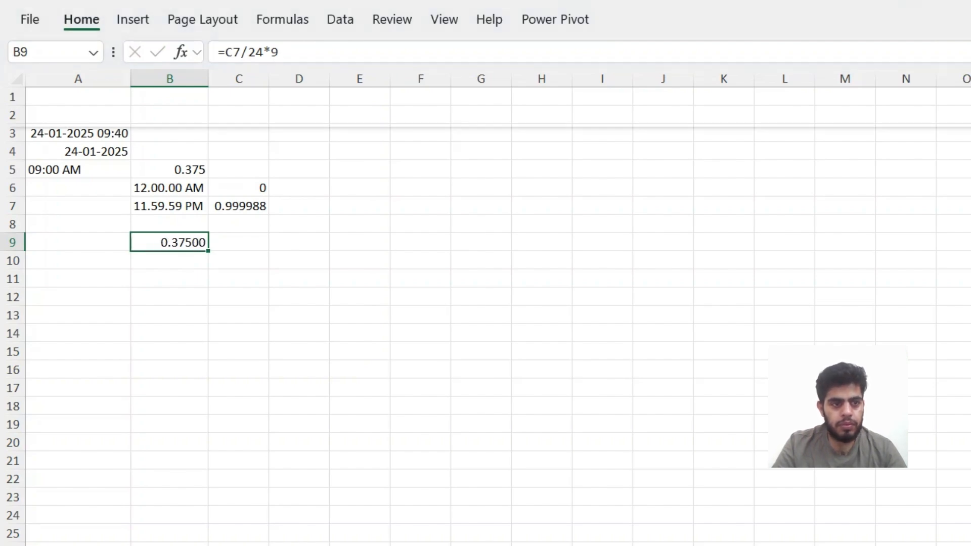
{"action": "key", "text": "alt+h"}
{"action": "key", "text": "9"}
{"action": "key", "text": "alt+h"}
{"action": "key", "text": "9"}
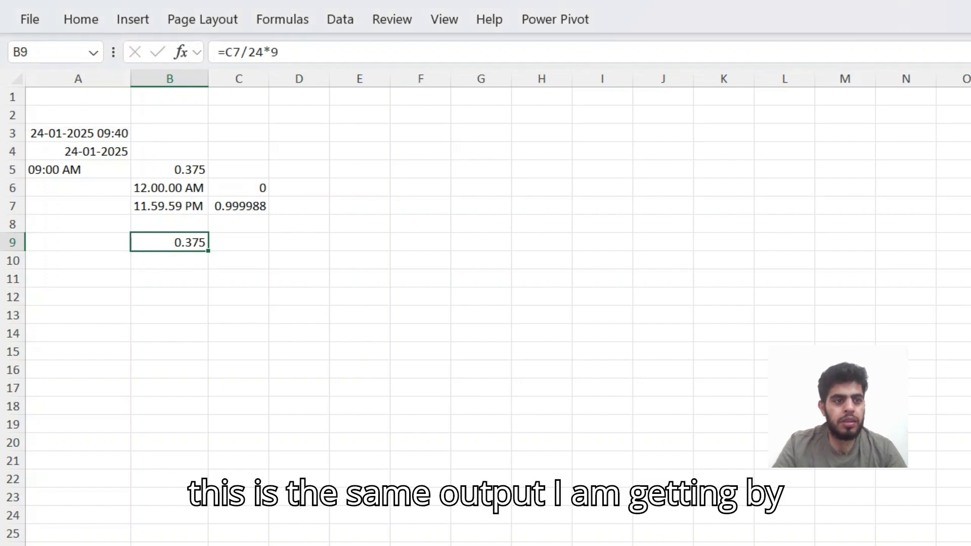
Compare the TIMEVALUE formula in cell B5 with the apportionment formula in cell B9
{"action": "left_click", "coordinate": [170, 170]}
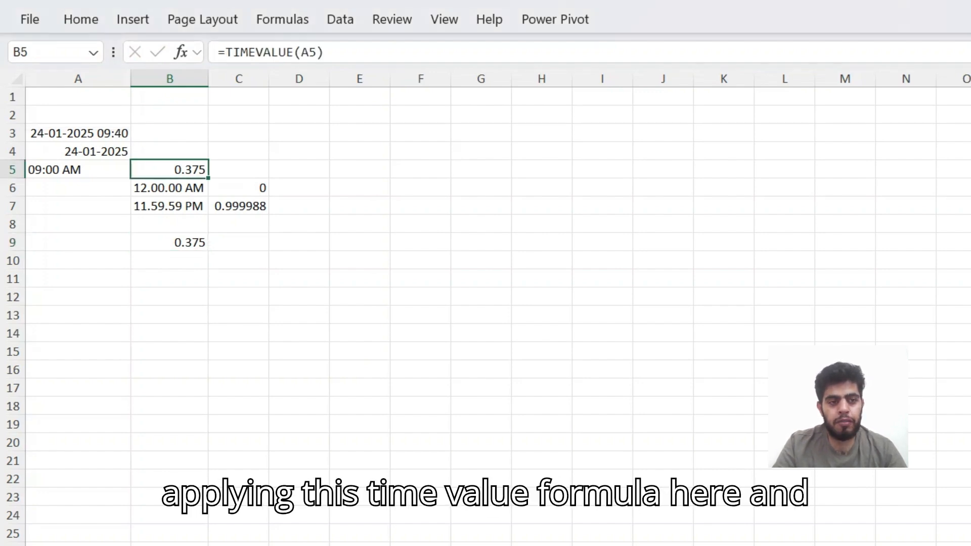
{"action": "left_click", "coordinate": [169, 243]}
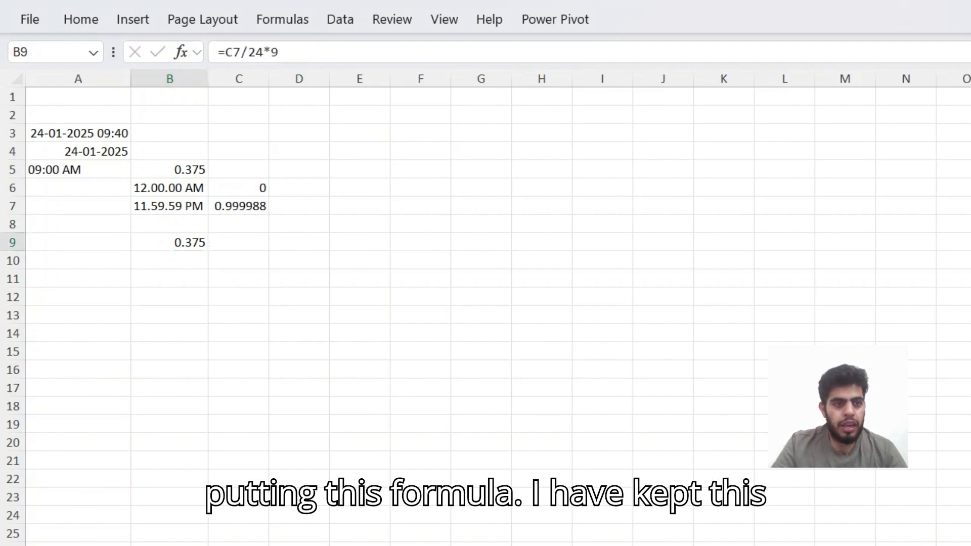
Open the worksheet with the TIMEVALUE example table and examine the various text time formats in its Time as Text column
{"action": "key", "text": "ctrl+Page_Down"}
{"action": "left_click", "coordinate": [328, 326]}
{"action": "left_click", "coordinate": [224, 324]}
{"action": "key", "text": "Up"}
{"action": "key", "text": "Up"}
{"action": "key", "text": "Up"}
{"action": "key", "text": "Up"}
{"action": "key", "text": "Up"}
{"action": "key", "text": "Up"}
{"action": "key", "text": "Up"}
{"action": "key", "text": "Up"}
{"action": "key", "text": "Up"}
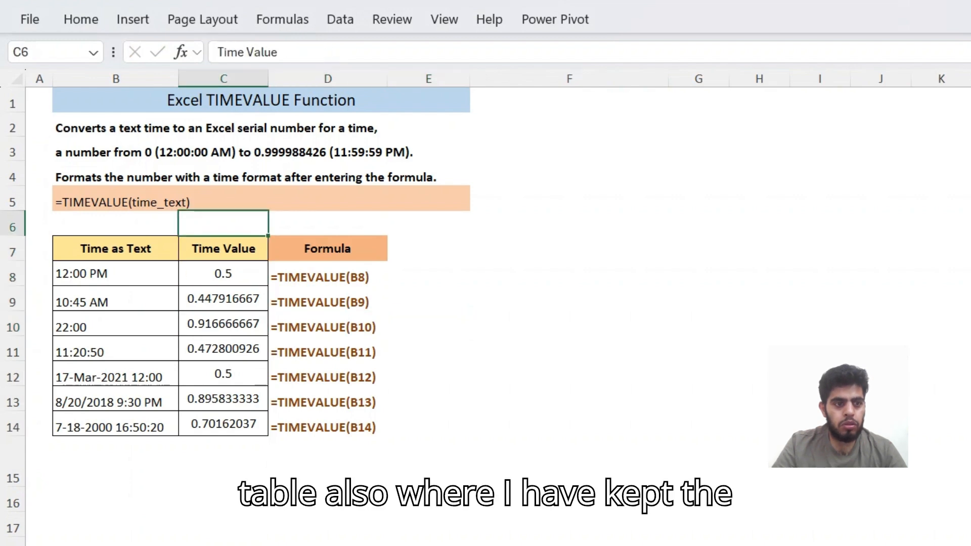
{"action": "key", "text": "Down"}
{"action": "key", "text": "Down"}
{"action": "key", "text": "Down"}
{"action": "key", "text": "Down"}
{"action": "key", "text": "Down"}
{"action": "key", "text": "Down"}
{"action": "key", "text": "Down"}
{"action": "key", "text": "Down"}
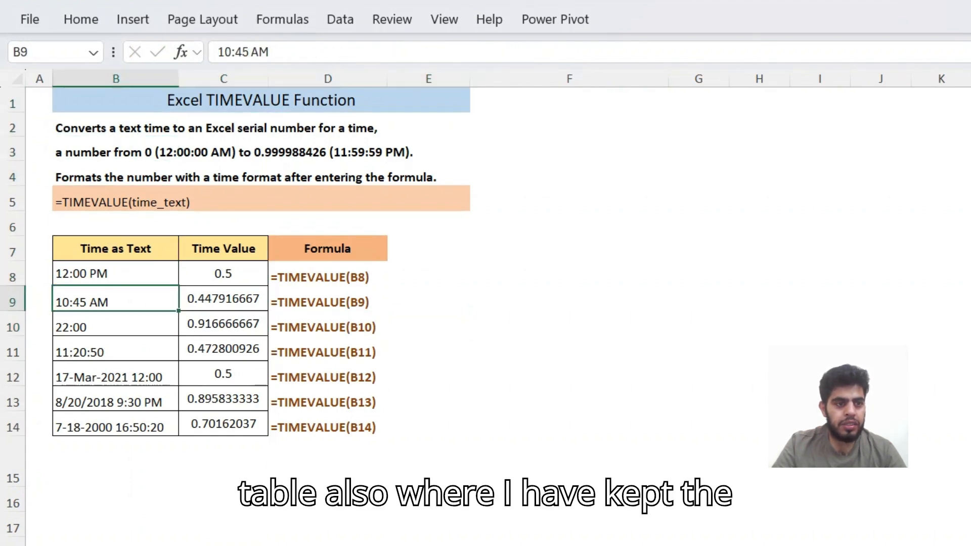
{"action": "key", "text": "Up"}
{"action": "key", "text": "Up"}
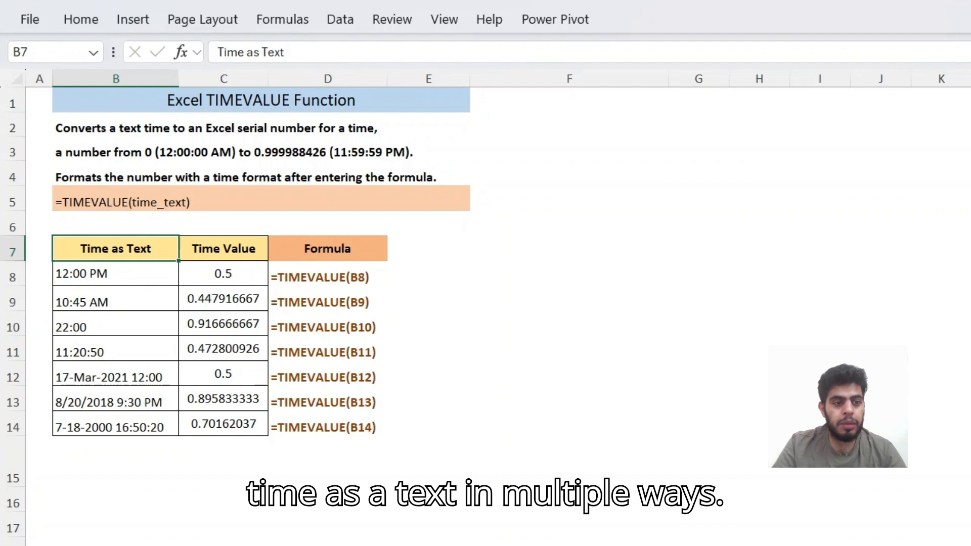
Inspect the text times and their TIMEVALUE formulas in rows 8 to 10 of the example table
{"action": "key", "text": "Down"}
{"action": "key", "text": "Right"}
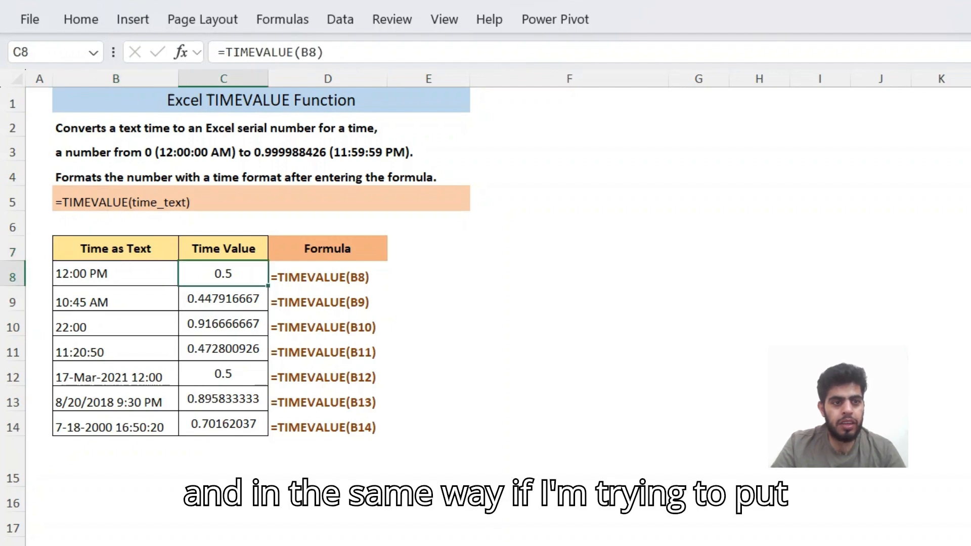
{"action": "key", "text": "Left"}
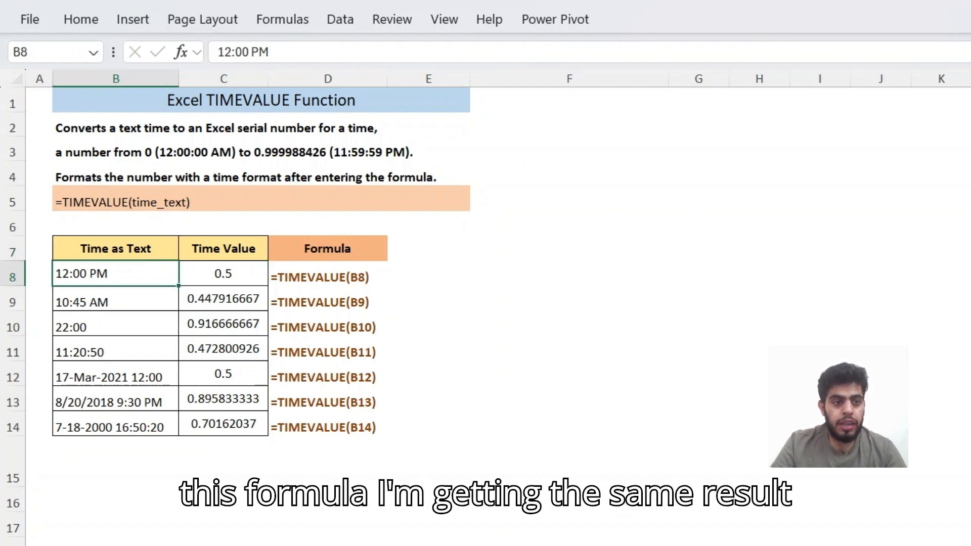
{"action": "key", "text": "Right"}
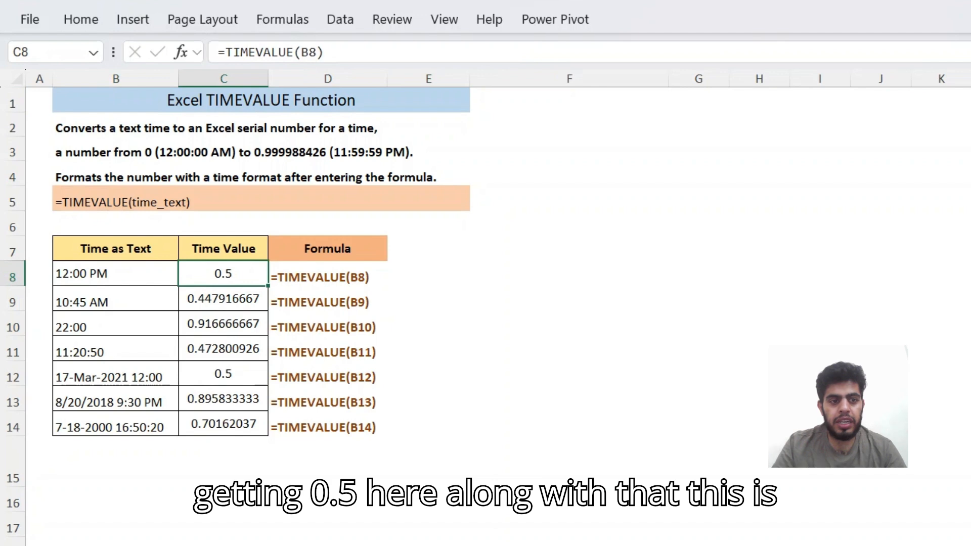
{"action": "left_click", "coordinate": [223, 299]}
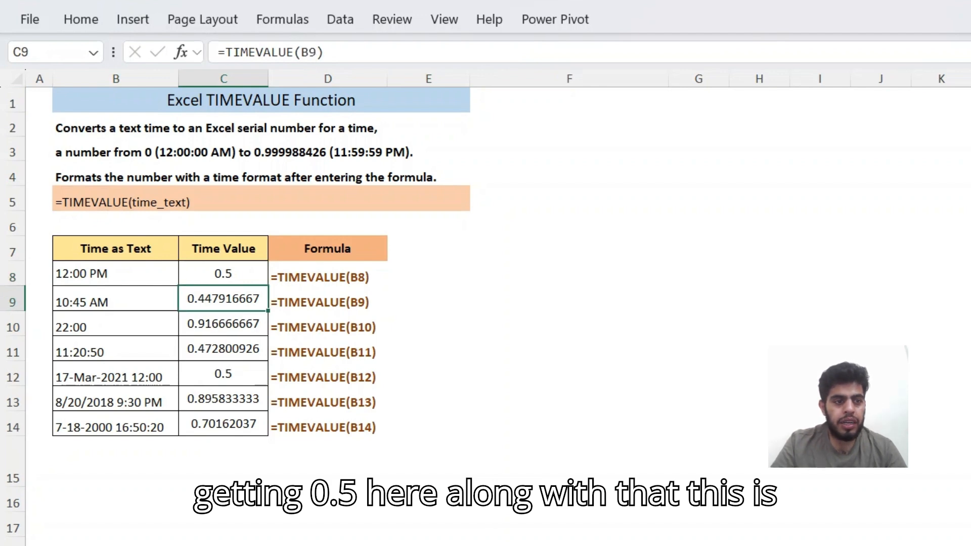
{"action": "left_click", "coordinate": [116, 299]}
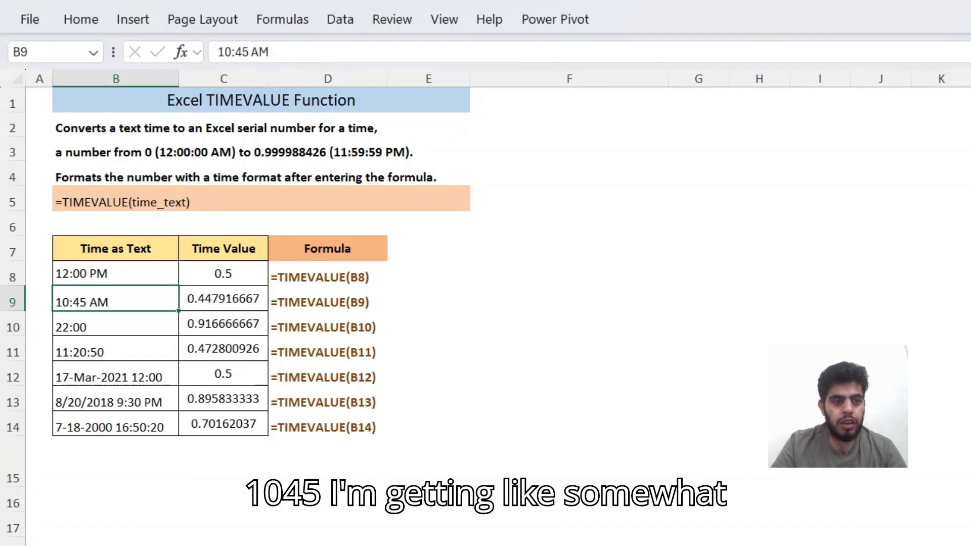
{"action": "left_click", "coordinate": [224, 299]}
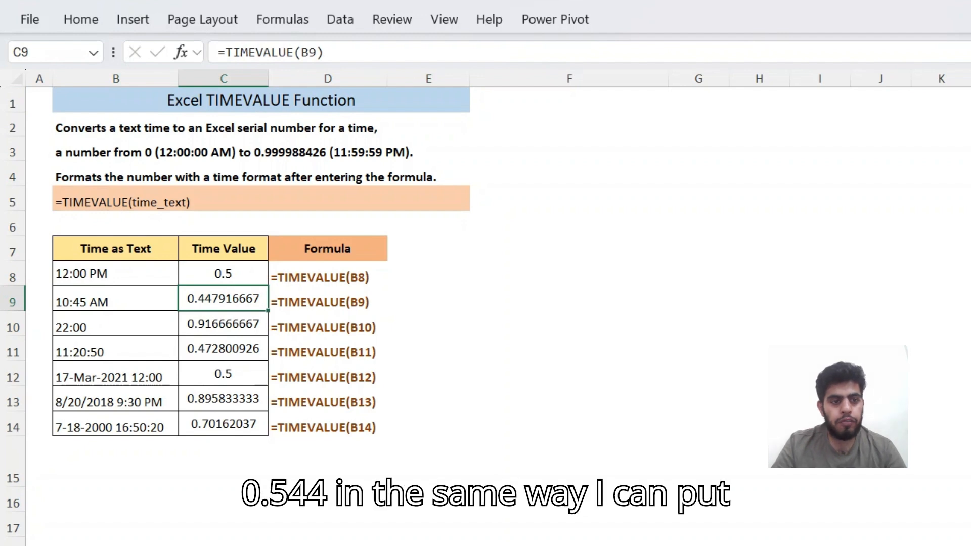
{"action": "left_click", "coordinate": [224, 324]}
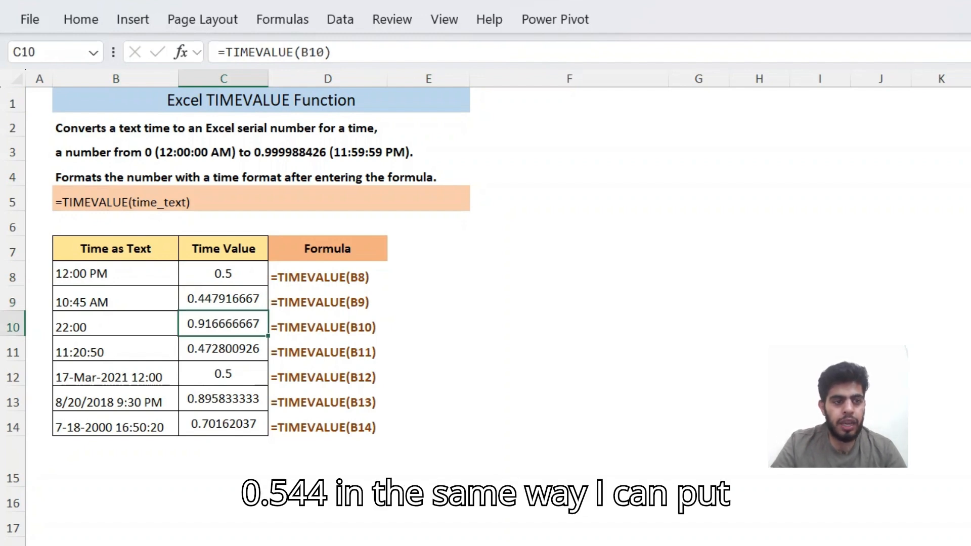
{"action": "left_click", "coordinate": [115, 324]}
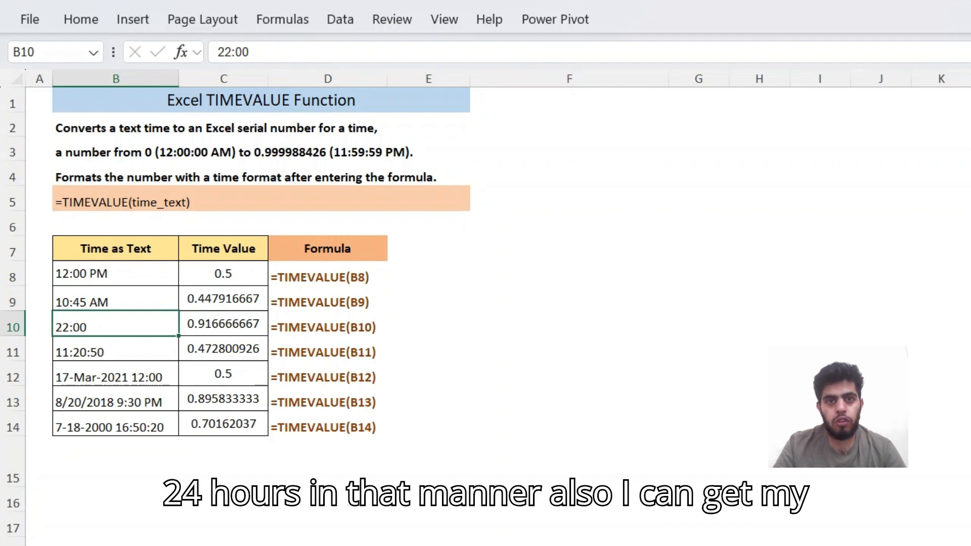
{"action": "left_click", "coordinate": [223, 324]}
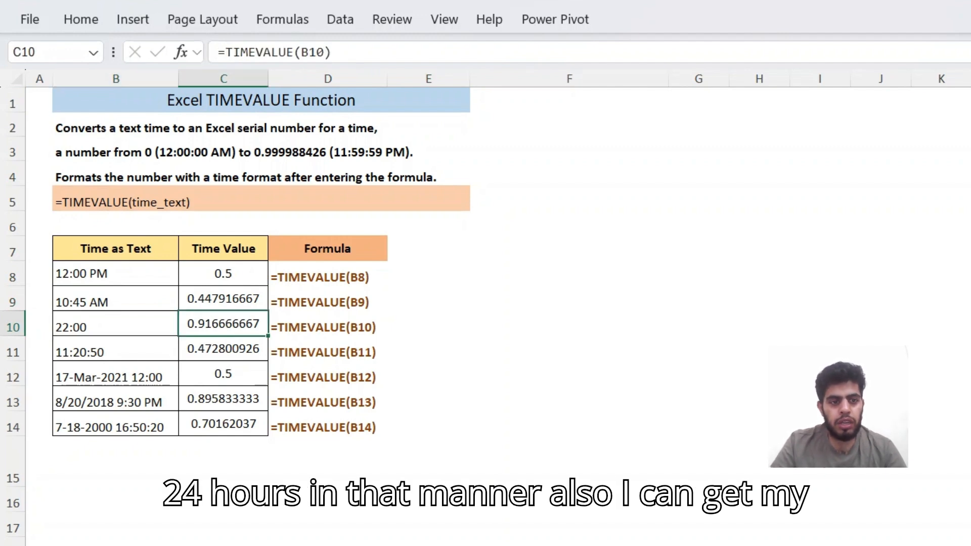
Inspect the remaining text times and TIMEVALUE formulas in rows 11 to 14, including those with seconds or dates
{"action": "left_click", "coordinate": [223, 349]}
{"action": "left_click", "coordinate": [115, 349]}
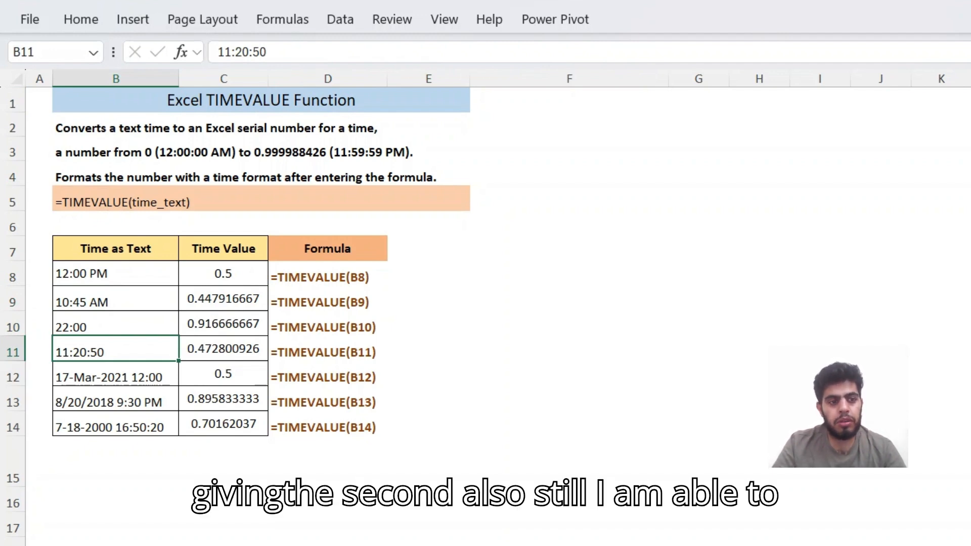
{"action": "left_click", "coordinate": [223, 374]}
{"action": "left_click", "coordinate": [223, 400]}
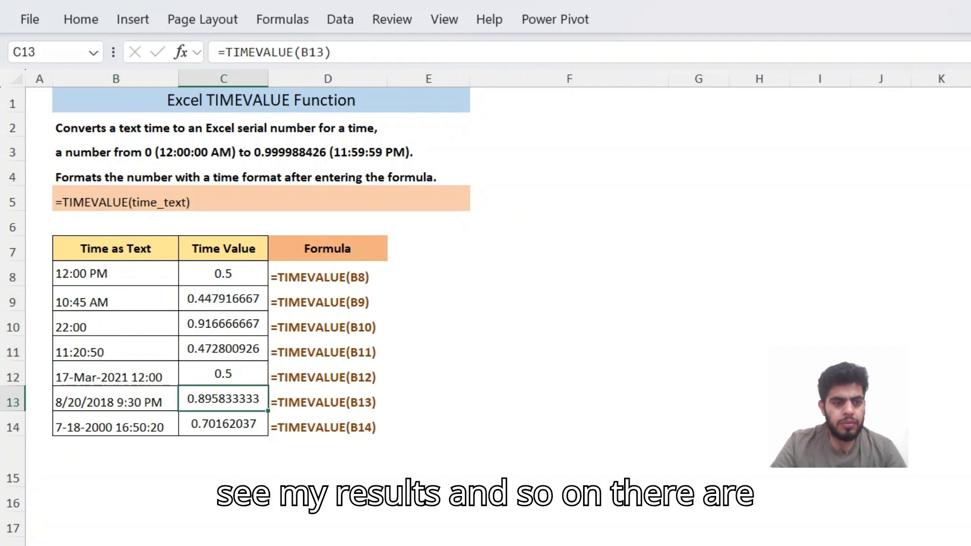
{"action": "key", "text": "Down"}
{"action": "key", "text": "Up"}
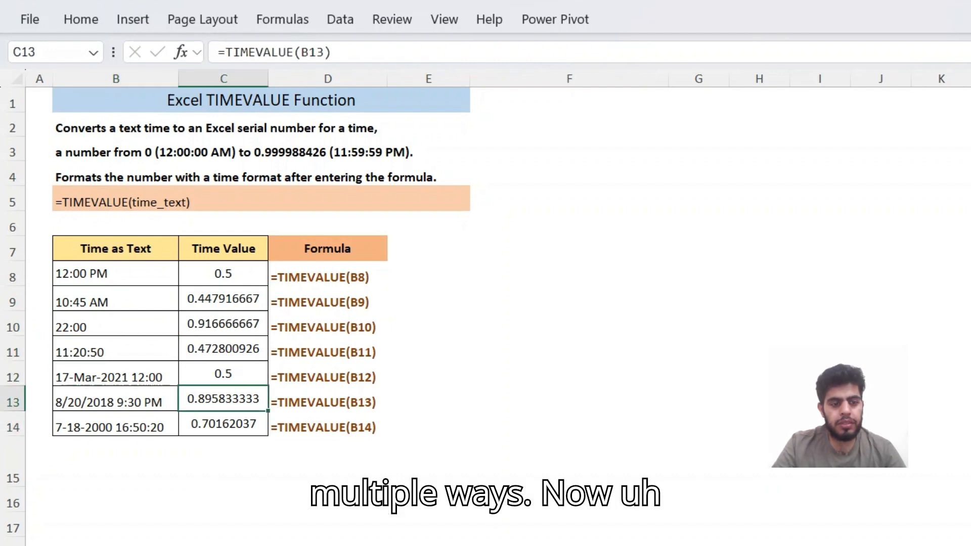
Go to the worksheet with the employee table and inspect the entry and leave times in row 5
{"action": "key", "text": "Left"}
{"action": "key", "text": "Up"}
{"action": "key", "text": "Up"}
{"action": "key", "text": "Up"}
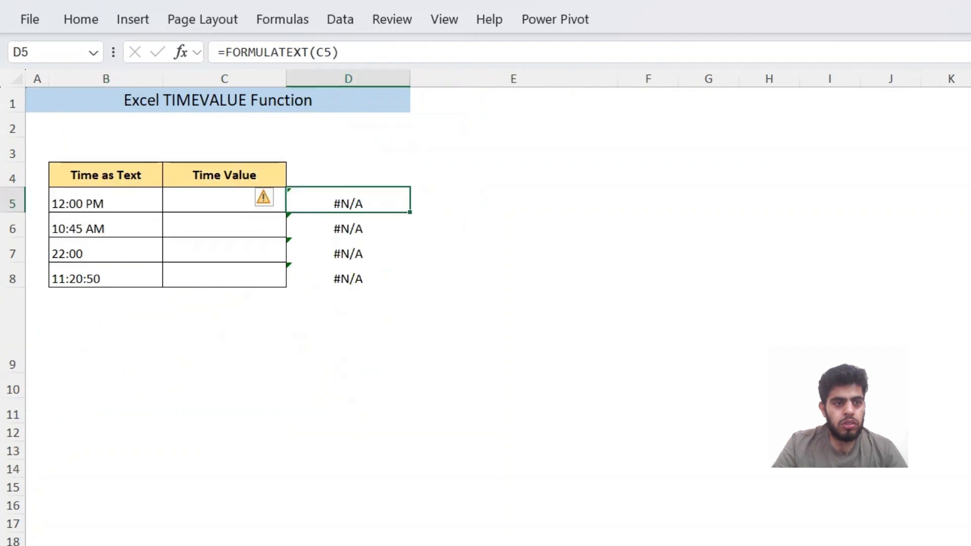
{"action": "key", "text": "Left"}
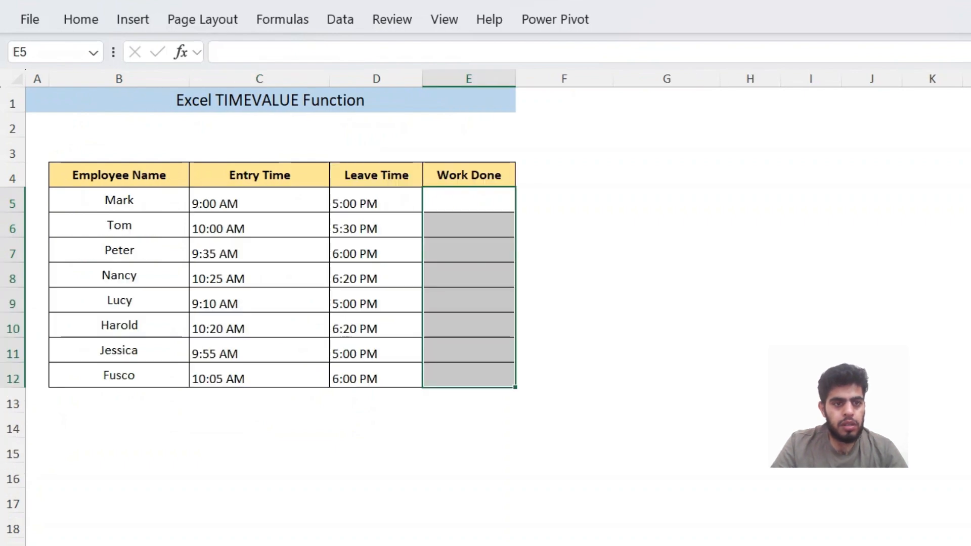
{"action": "key", "text": "Left"}
{"action": "key", "text": "Left"}
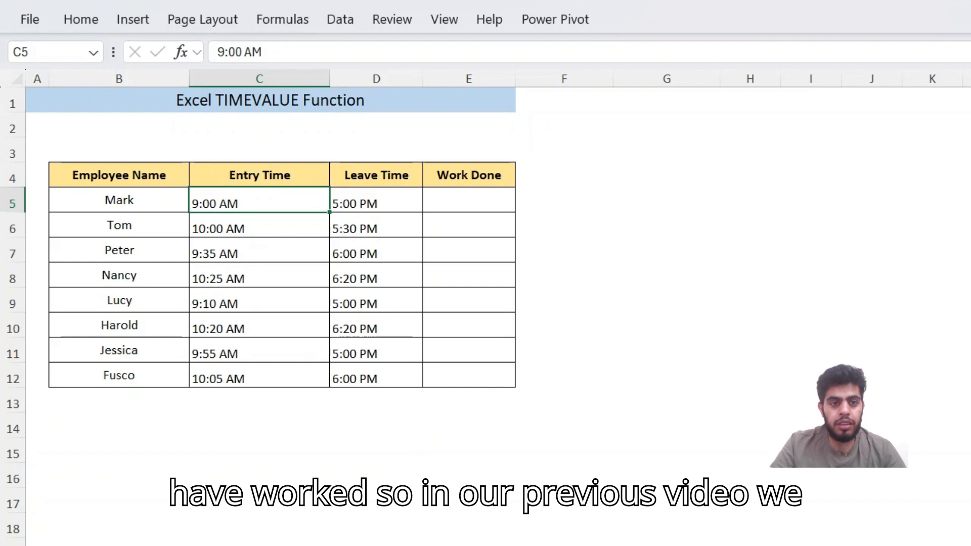
Enter the formula =D5-C5 in cell E5 to subtract the entry time from the leave time
{"action": "key", "text": "Right"}
{"action": "key", "text": "Right"}
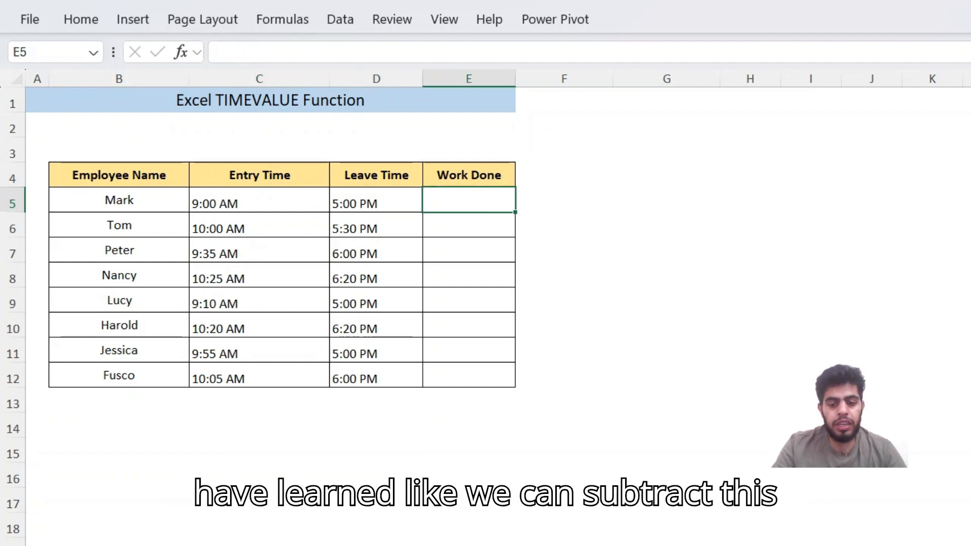
{"action": "type", "text": "="}
{"action": "key", "text": "Left"}
{"action": "type", "text": "-"}
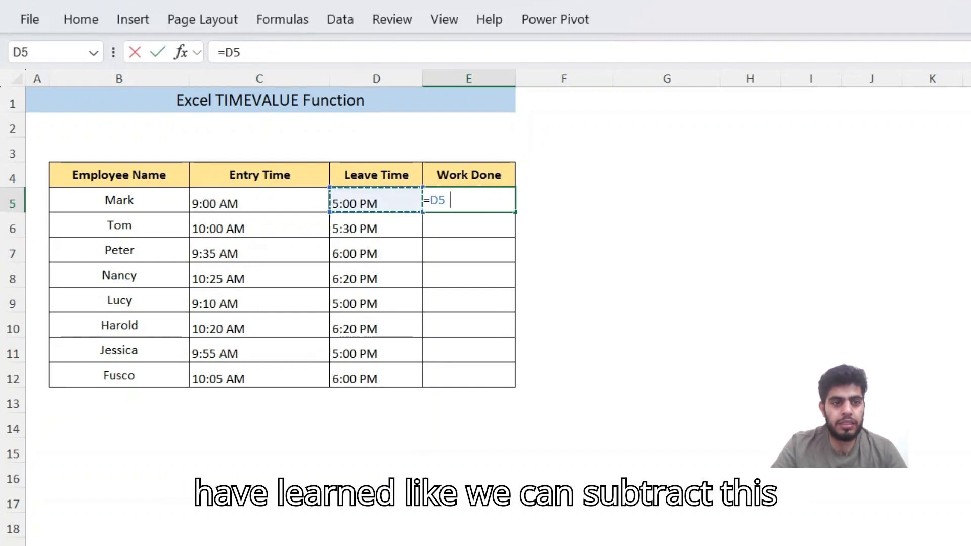
{"action": "key", "text": "Left"}
{"action": "key", "text": "Left"}
{"action": "key", "text": "Return"}
Fill the formula in cell E5 down the Work Done column to row 12
{"action": "key", "text": "Up"}
{"action": "key", "text": "Left"}
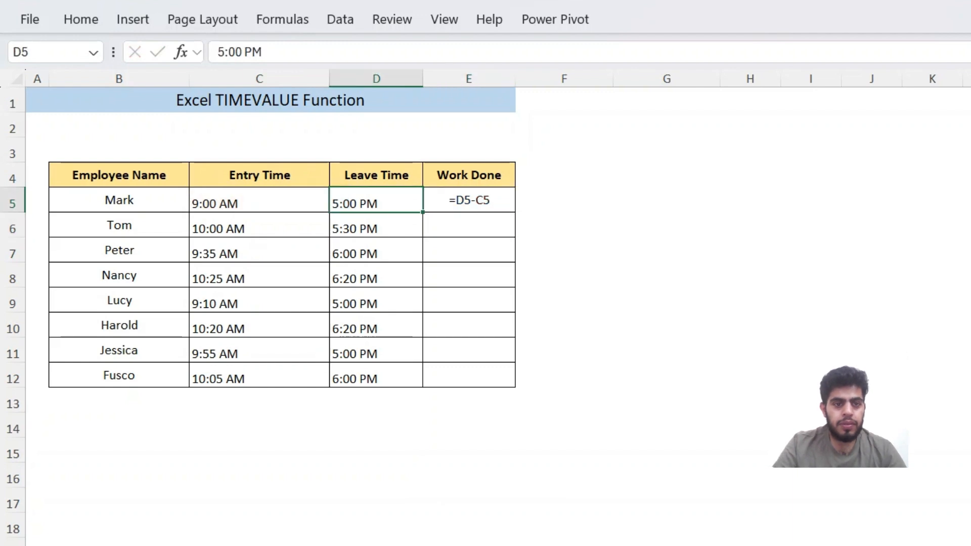
{"action": "key", "text": "ctrl+Down"}
{"action": "key", "text": "Right"}
{"action": "key", "text": "ctrl+shift+Up"}
{"action": "key", "text": "ctrl+d"}
{"action": "key", "text": "Down"}
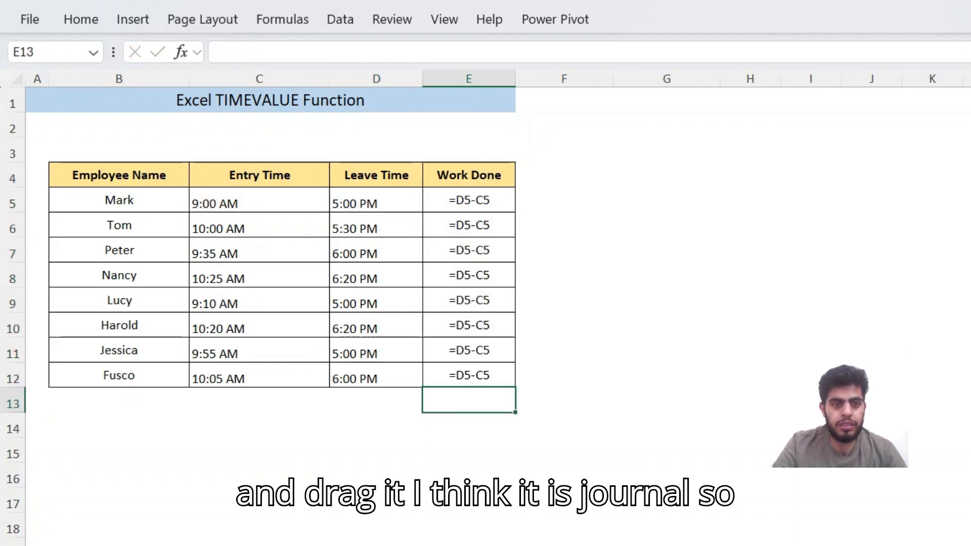
Change cell E5 from text to a calculating number format and re-enter its =D5-C5 formula
{"action": "key", "text": "ctrl+Up"}
{"action": "key", "text": "ctrl+Up"}
{"action": "key", "text": "Down"}
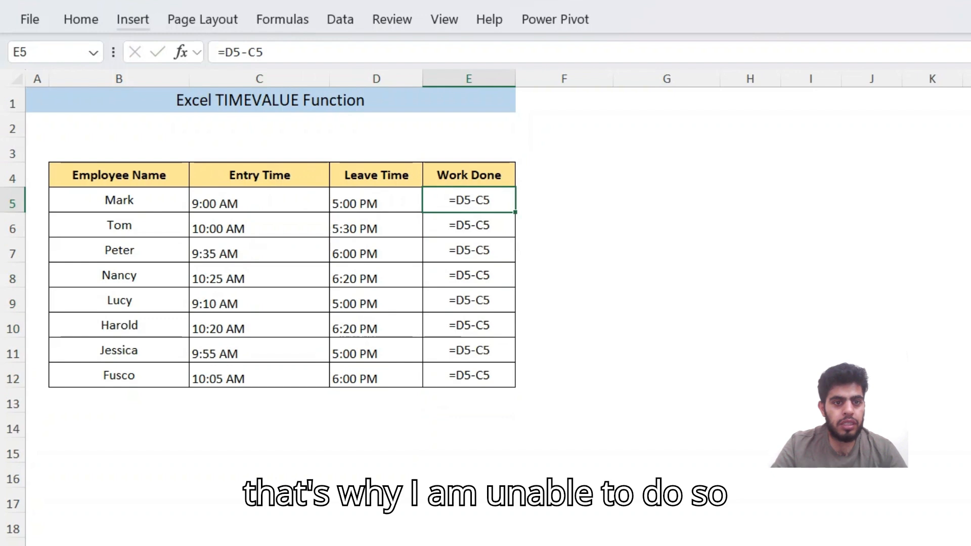
{"action": "left_click", "coordinate": [81, 20]}
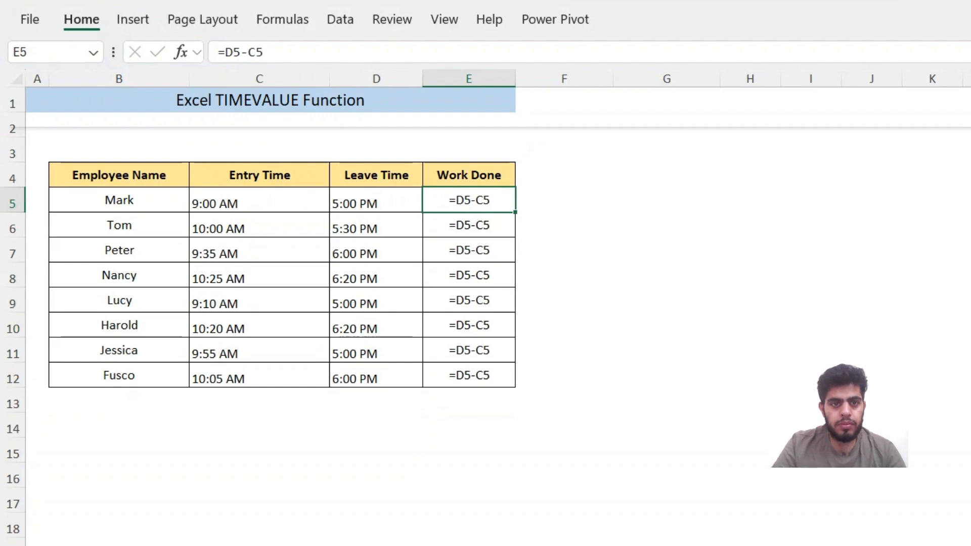
{"action": "key", "text": "F2"}
{"action": "key", "text": "Return"}
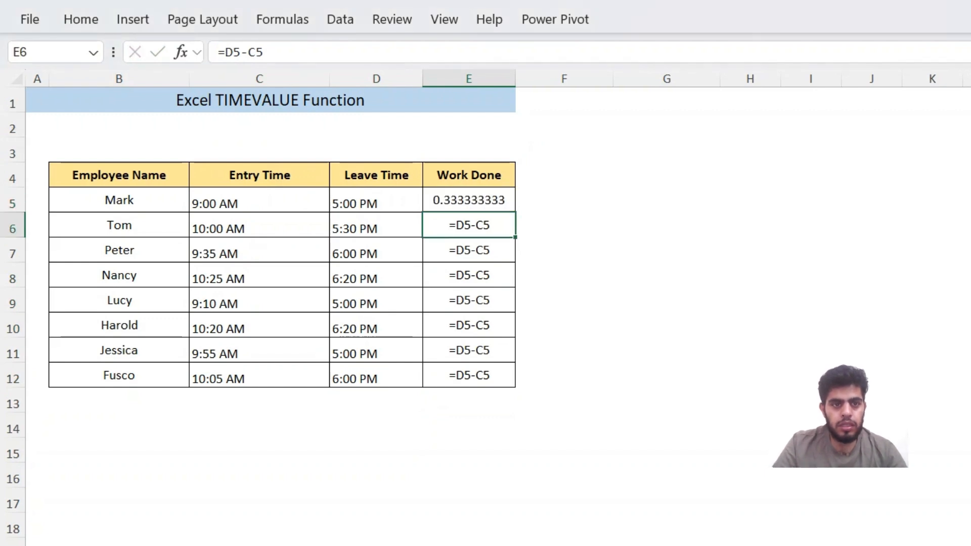
Fill the recalculated formula from E5 down to E12 and format the Work Done results to display hours only
{"action": "key", "text": "Up"}
{"action": "key", "text": "ctrl+shift+Down"}
{"action": "key", "text": "ctrl+d"}
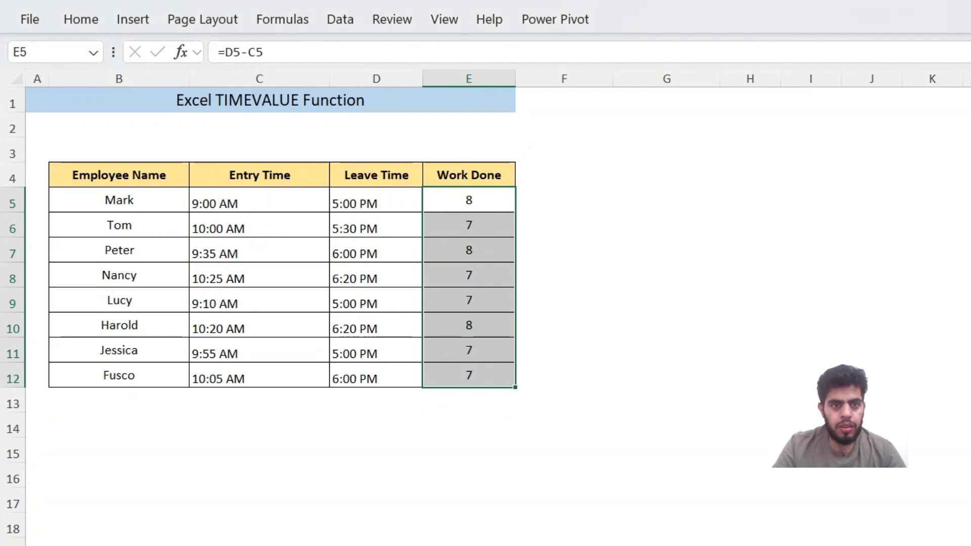
Examine the subtraction formulas and hour results in the upper rows of the Work Done column
{"action": "key", "text": "Down"}
{"action": "key", "text": "Down"}
{"action": "key", "text": "Up"}
{"action": "key", "text": "Up"}
{"action": "key", "text": "Up"}
{"action": "key", "text": "Down"}
{"action": "key", "text": "Down"}
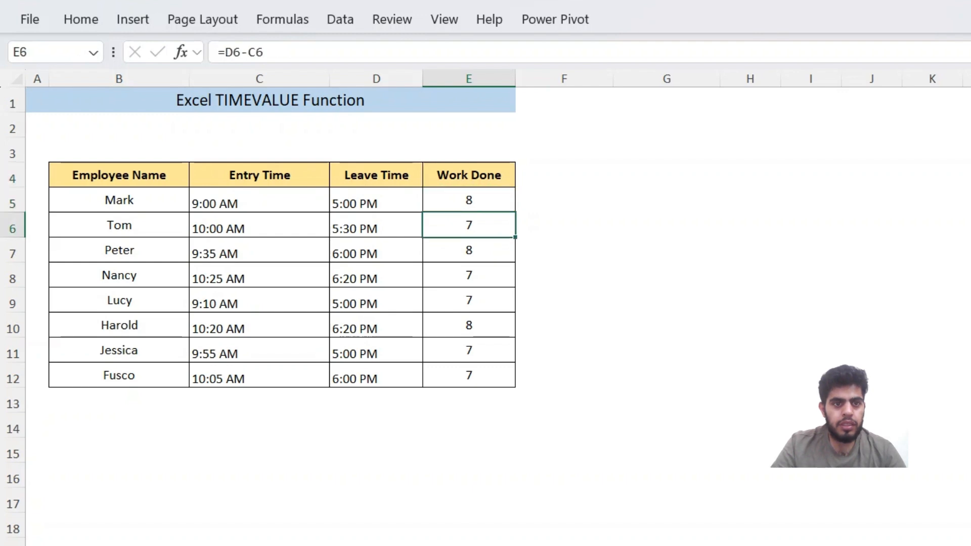
{"action": "key", "text": "Down"}
{"action": "key", "text": "Up"}
{"action": "key", "text": "Up"}
{"action": "key", "text": "Down"}
{"action": "key", "text": "Down"}
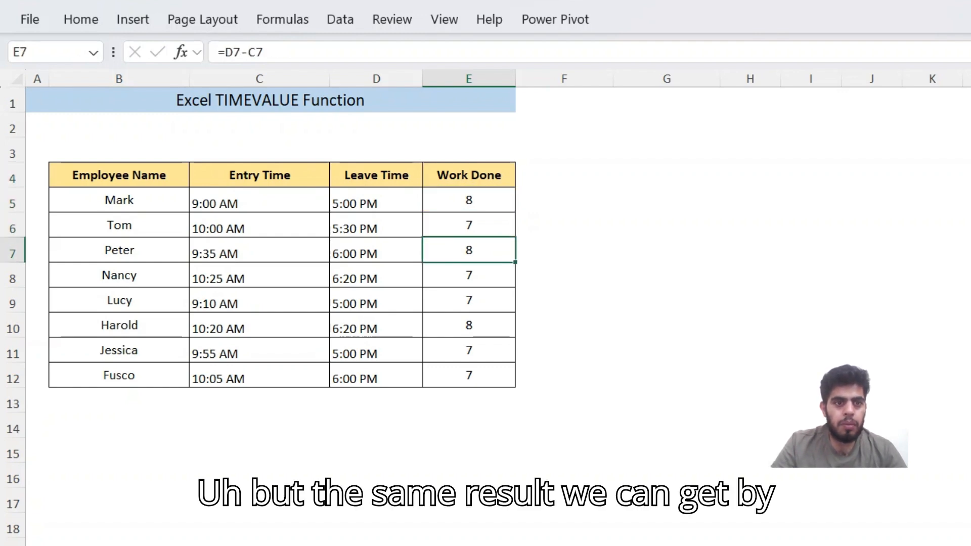
Enter the formula =TIMEVALUE(D5)-TIMEVALUE(C5) in cell F5, beside the first Work Done result
{"action": "key", "text": "Up"}
{"action": "key", "text": "Up"}
{"action": "key", "text": "Right"}
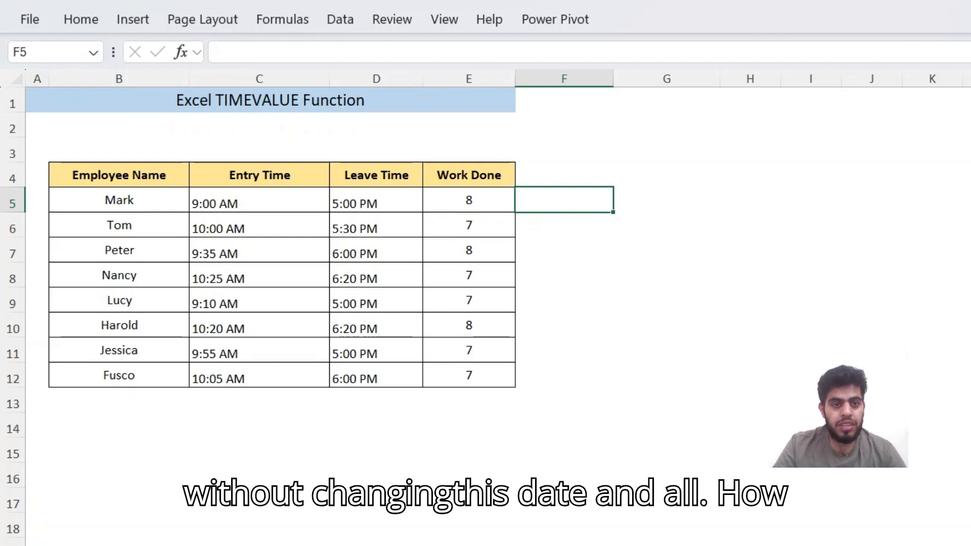
{"action": "type", "text": "="}
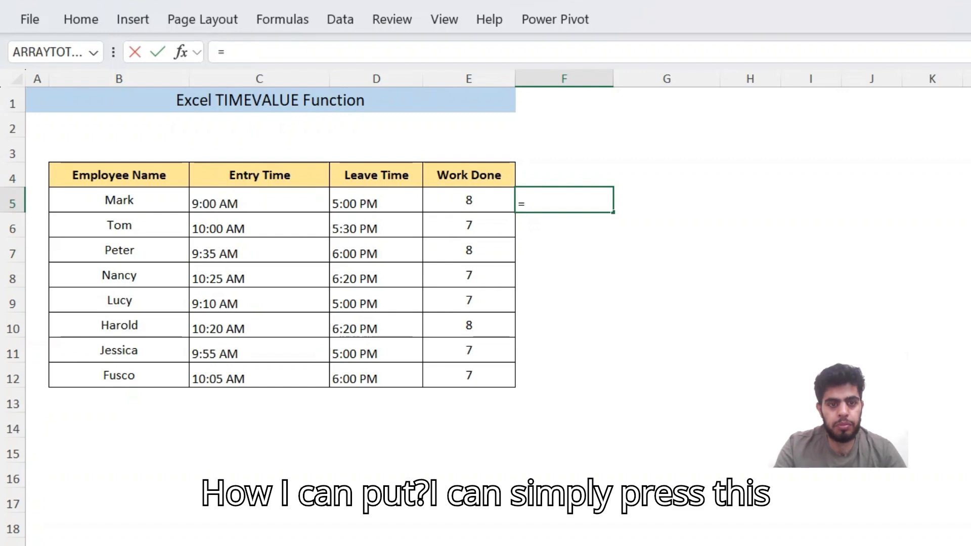
{"action": "type", "text": "timEVALUE("}
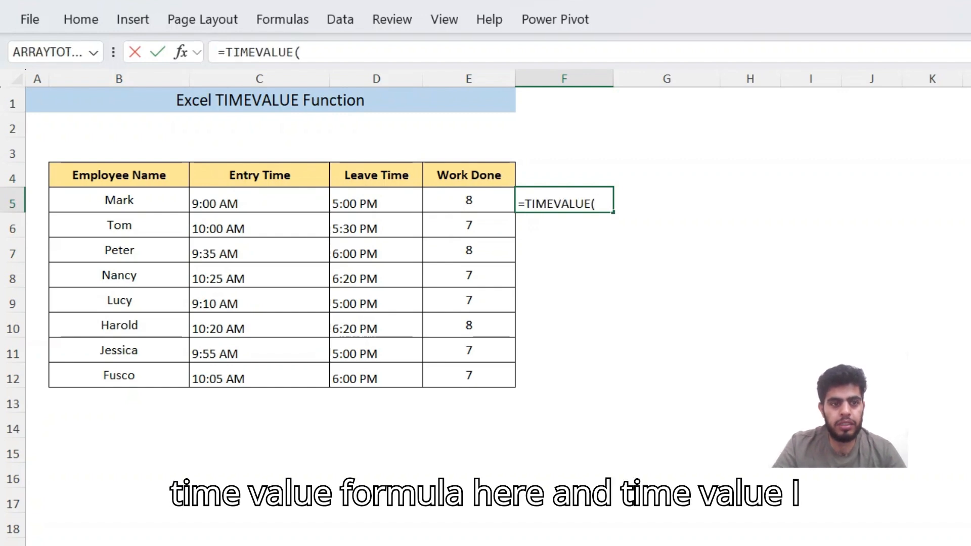
{"action": "left_click", "coordinate": [259, 201]}
{"action": "left_click", "coordinate": [376, 200]}
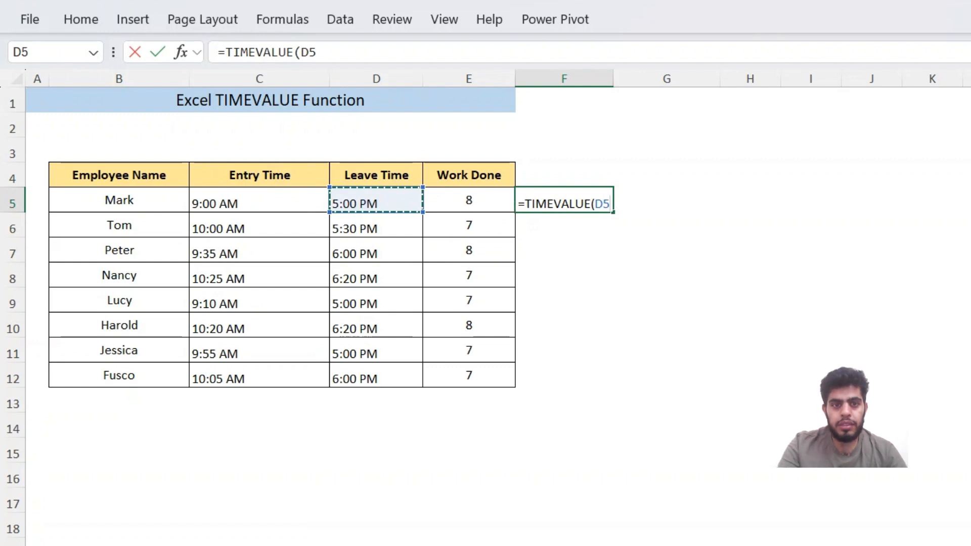
{"action": "type", "text": ")-"}
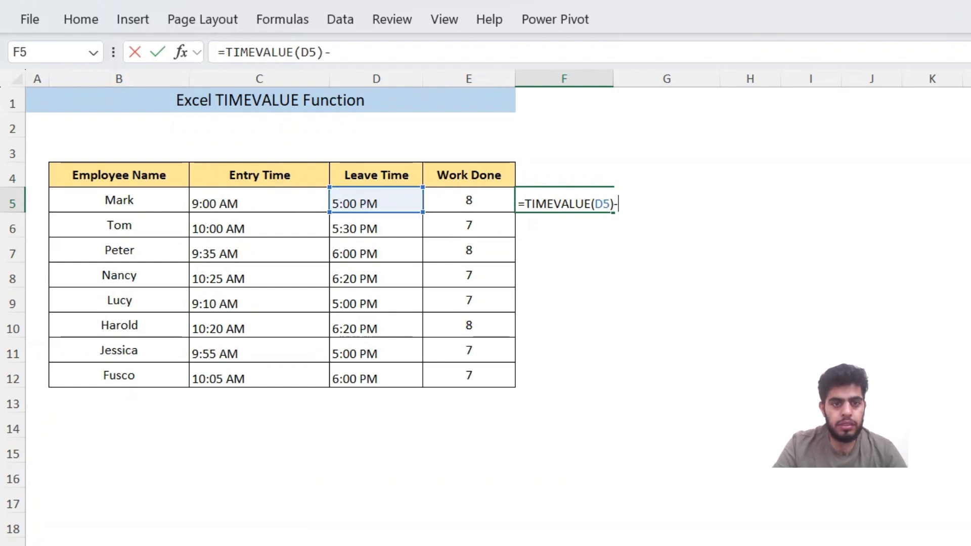
{"action": "left_click", "coordinate": [259, 200]}
{"action": "key", "text": "BackSpace"}
{"action": "key", "text": "BackSpace"}
{"action": "type", "text": "t"}
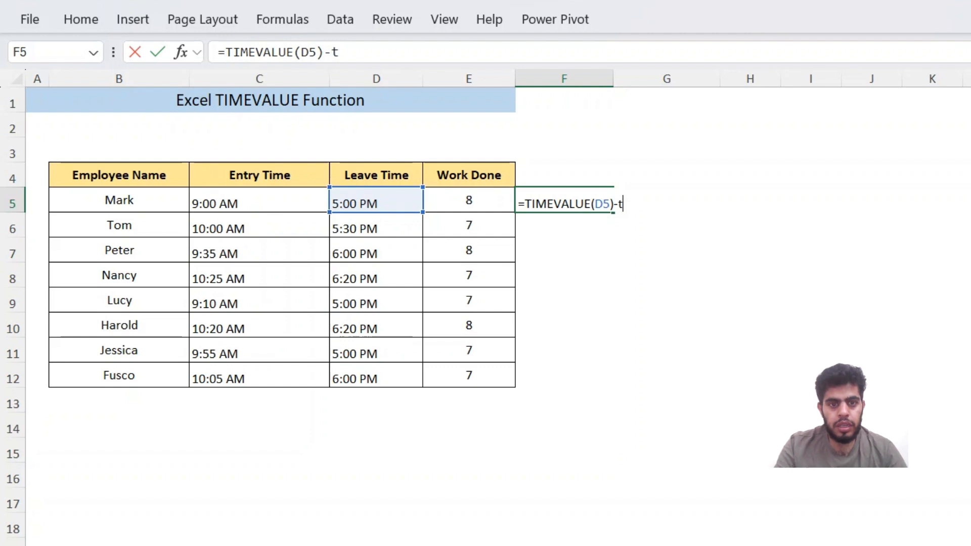
{"action": "type", "text": "im"}
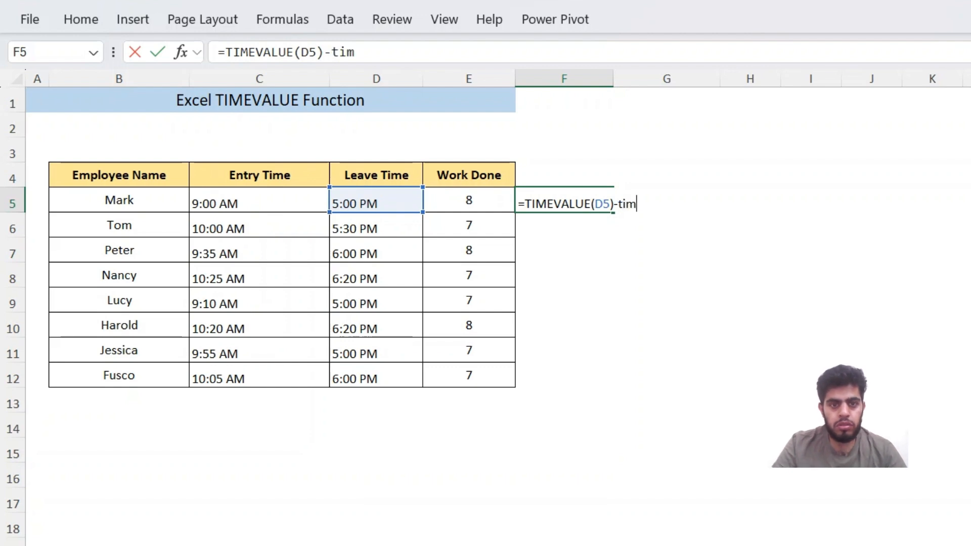
{"action": "type", "text": "evalue("}
{"action": "key", "text": "Left"}
{"action": "key", "text": "Left"}
{"action": "key", "text": "Left"}
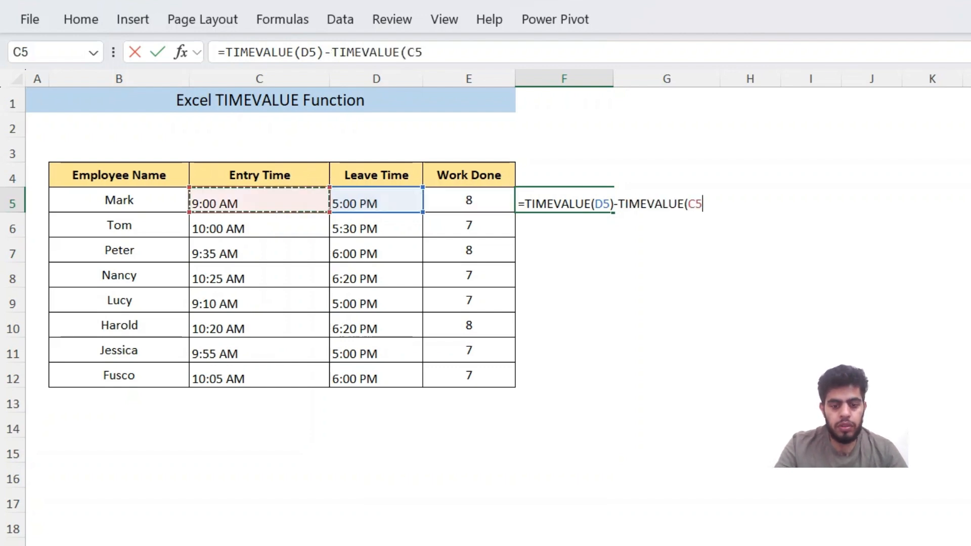
{"action": "type", "text": ")"}
{"action": "key", "text": "ctrl+Return"}
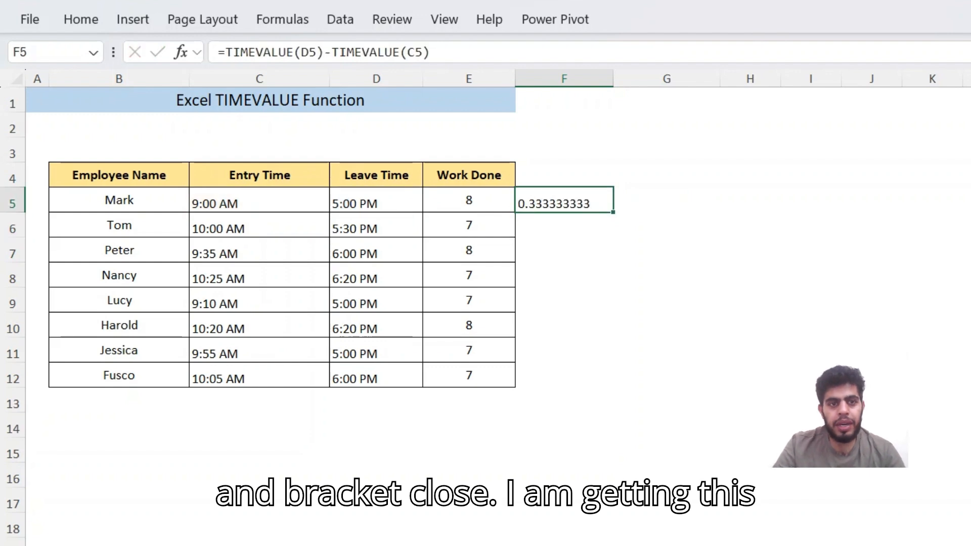
Edit the formula in F5 to =(TIMEVALUE(D5)-TIMEVALUE(C5))*24/8
{"action": "key", "text": "F2"}
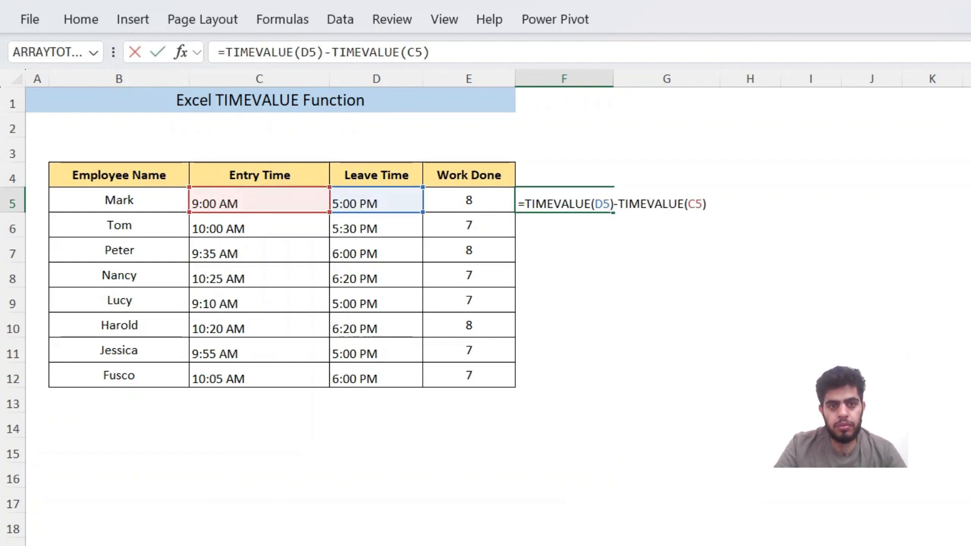
{"action": "type", "text": "("}
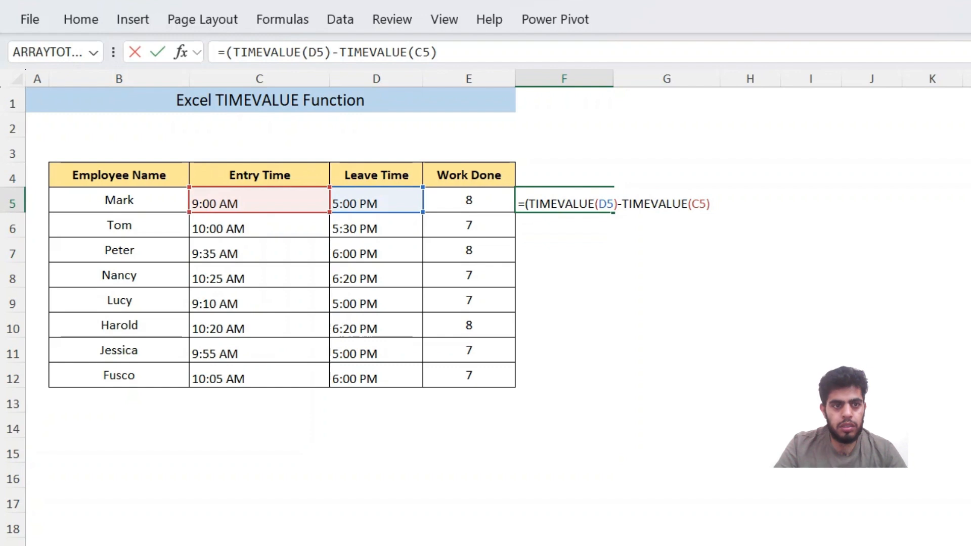
{"action": "key", "text": "Right"}
{"action": "key", "text": "Right"}
{"action": "key", "text": "Right"}
{"action": "key", "text": "Right"}
{"action": "key", "text": "Right"}
{"action": "key", "text": "Right"}
{"action": "key", "text": "Right"}
{"action": "key", "text": "Right"}
{"action": "key", "text": "Right"}
{"action": "key", "text": "Right"}
{"action": "key", "text": "Right"}
{"action": "key", "text": "Right"}
{"action": "key", "text": "Right"}
{"action": "key", "text": "Right"}
{"action": "key", "text": "Right"}
{"action": "key", "text": "Right"}
{"action": "key", "text": "Right"}
{"action": "key", "text": "Right"}
{"action": "key", "text": "Right"}
{"action": "key", "text": "Right"}
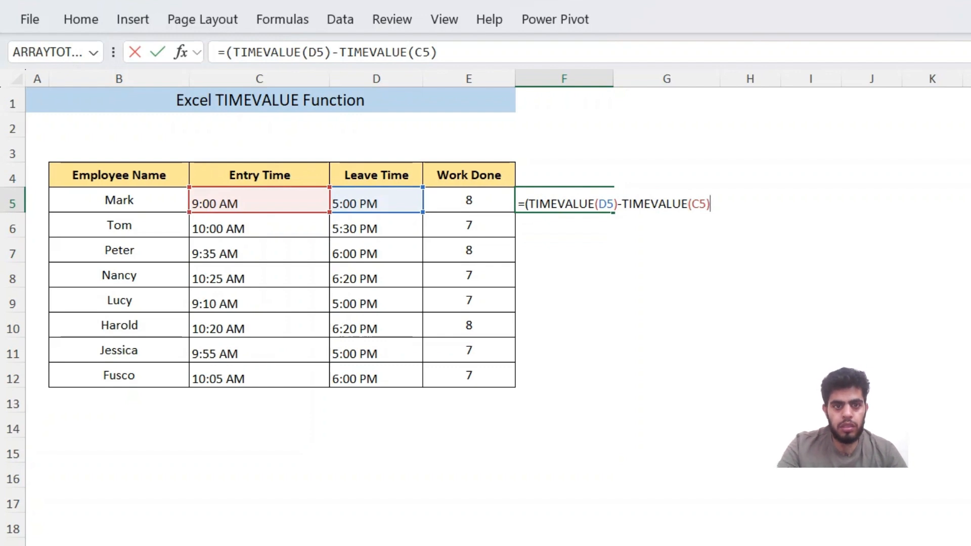
{"action": "type", "text": ")"}
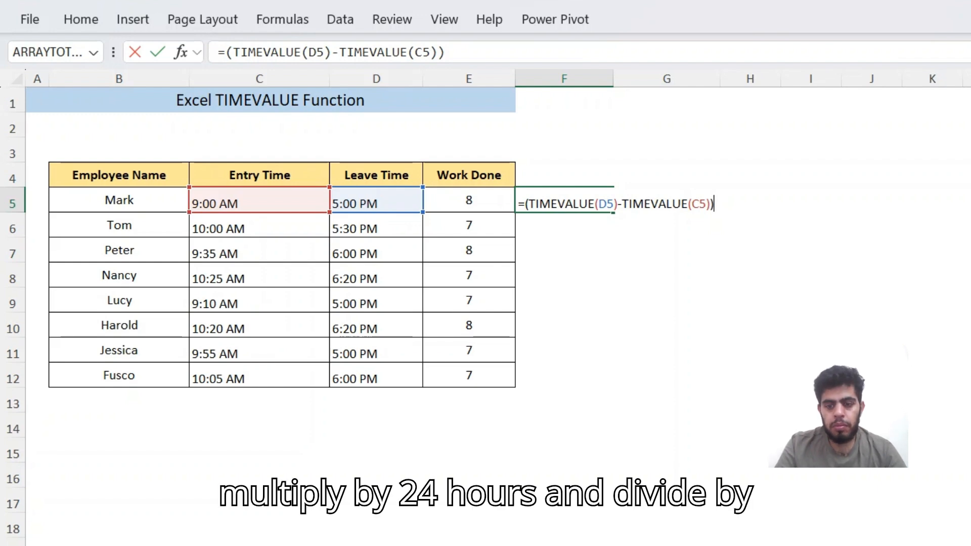
{"action": "type", "text": "/"}
{"action": "key", "text": "BackSpace"}
{"action": "type", "text": "*24/8"}
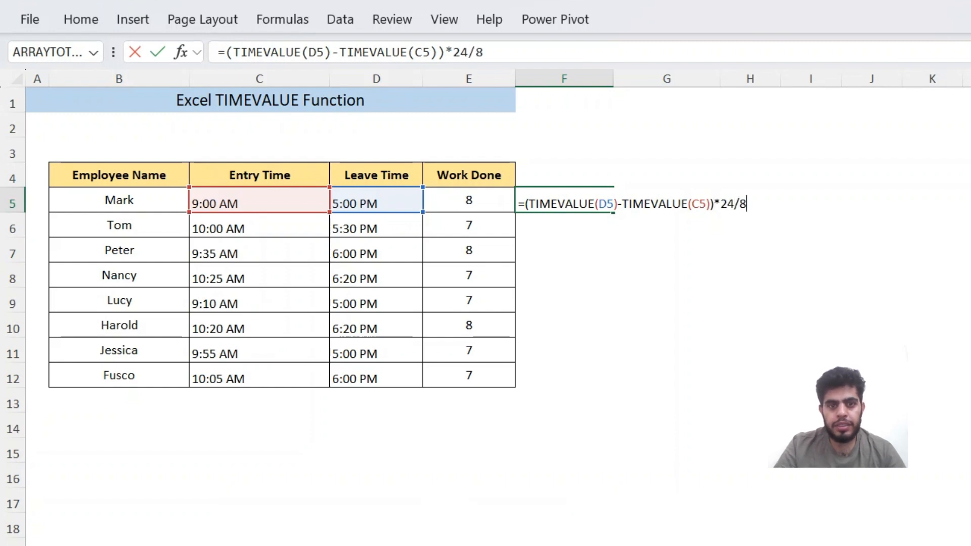
{"action": "key", "text": "Return"}
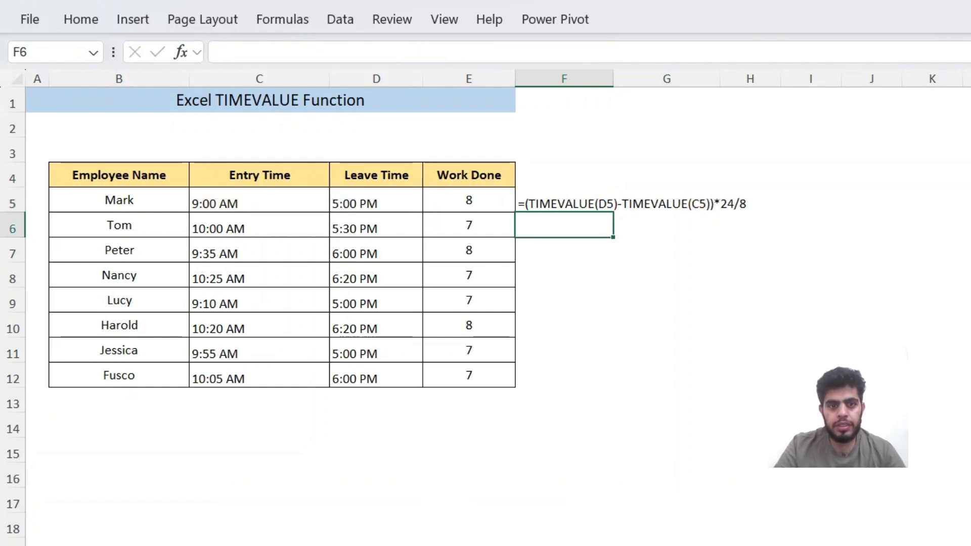
Make cell F5 calculate instead of showing its formula as text, and re-enter the formula
{"action": "left_click", "coordinate": [564, 200]}
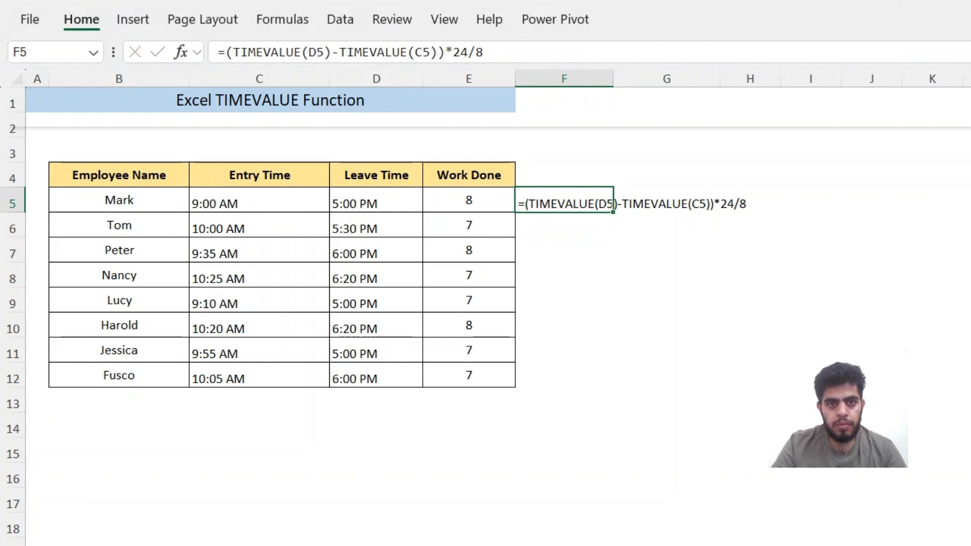
{"action": "key", "text": "F2"}
{"action": "key", "text": "Return"}
{"action": "key", "text": "Up"}
{"action": "key", "text": "Left"}
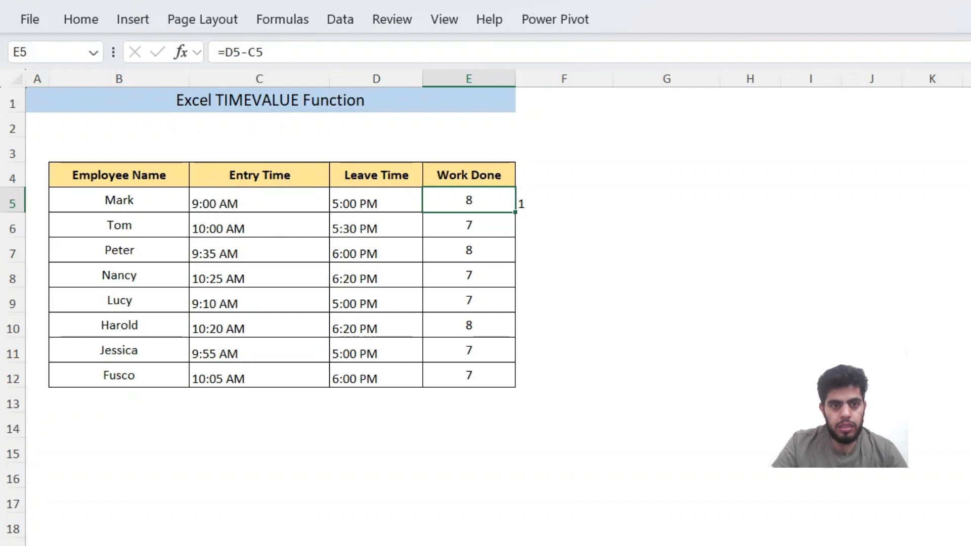
Fill the TIMEVALUE ratio formula from F5 down to F12
{"action": "key", "text": "Right"}
{"action": "key", "text": "Down"}
{"action": "key", "text": "Left"}
{"action": "key", "text": "ctrl+Down"}
{"action": "key", "text": "Right"}
{"action": "key", "text": "ctrl+shift+Up"}
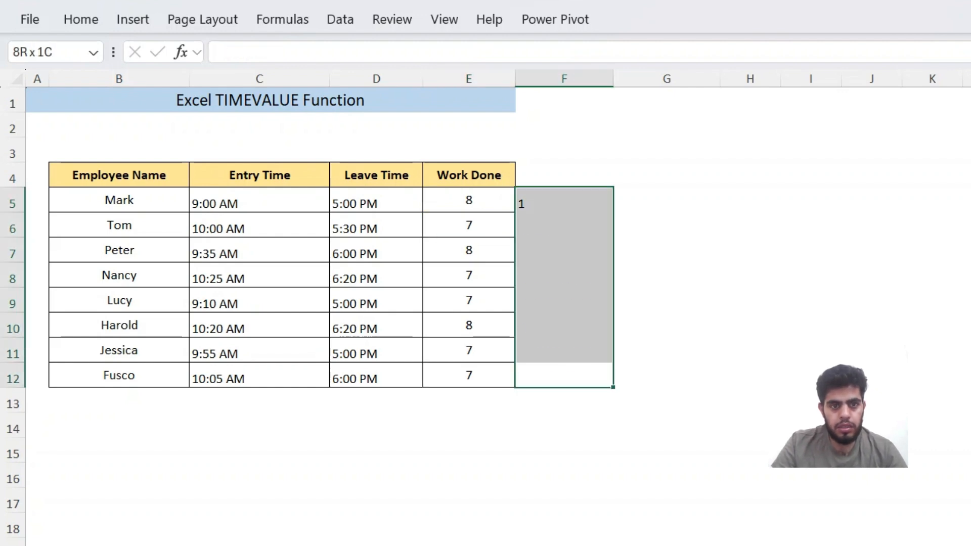
{"action": "key", "text": "ctrl+d"}
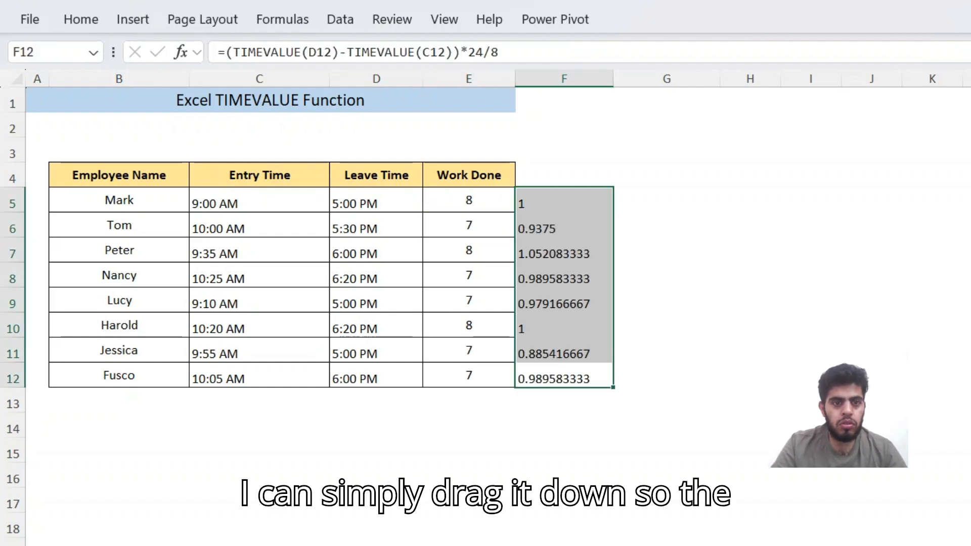
Examine the TIMEVALUE ratio formulas and results in F5:F12 and compare them with the Work Done hours
{"action": "left_click", "coordinate": [469, 251]}
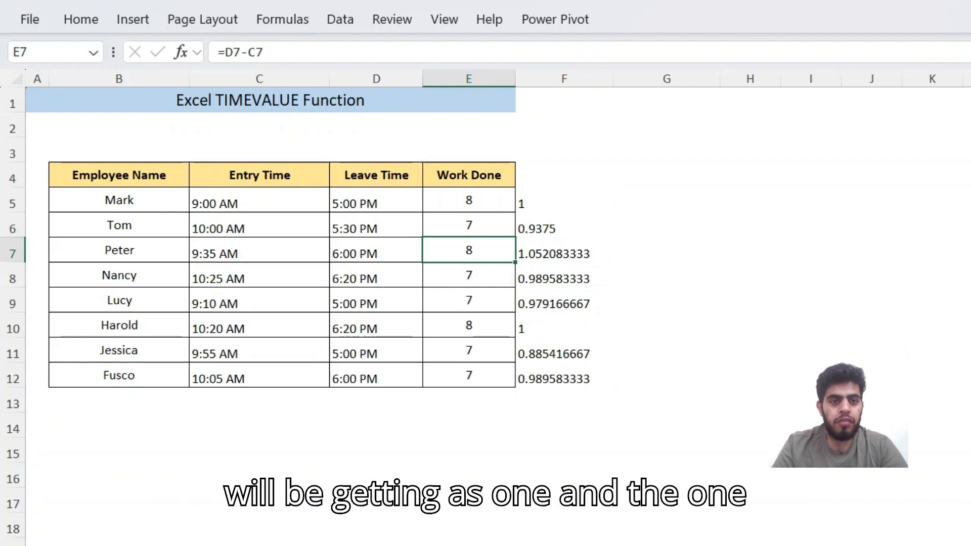
{"action": "left_click", "coordinate": [565, 200]}
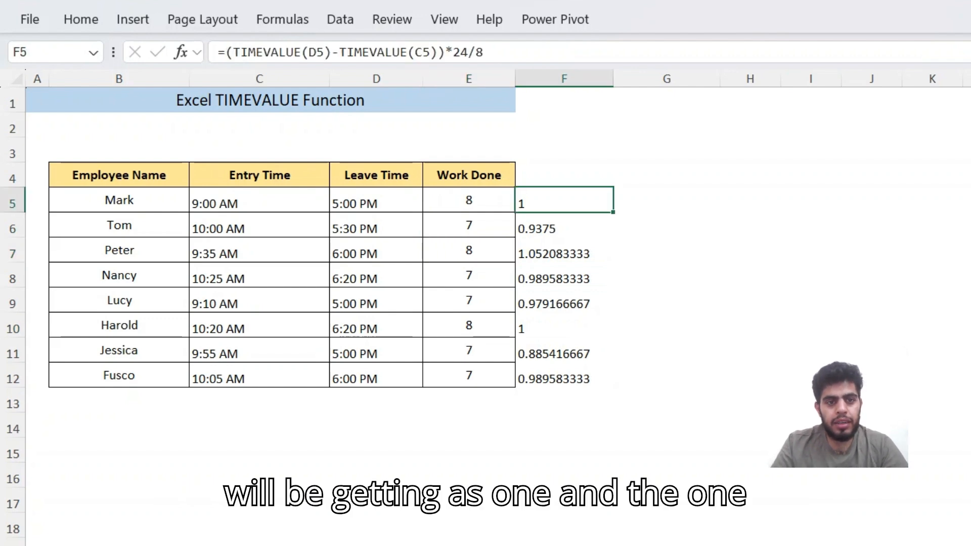
{"action": "left_click", "coordinate": [469, 225]}
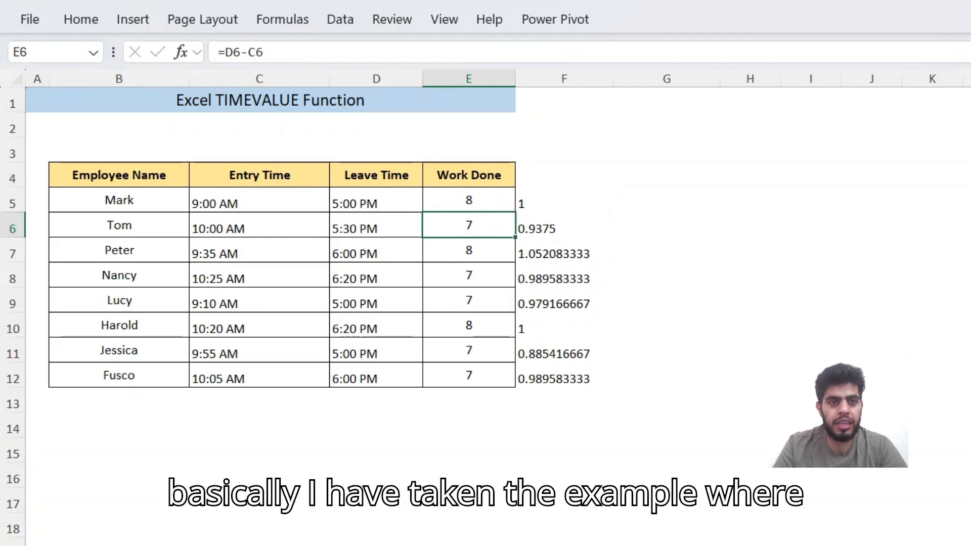
{"action": "left_click", "coordinate": [564, 200]}
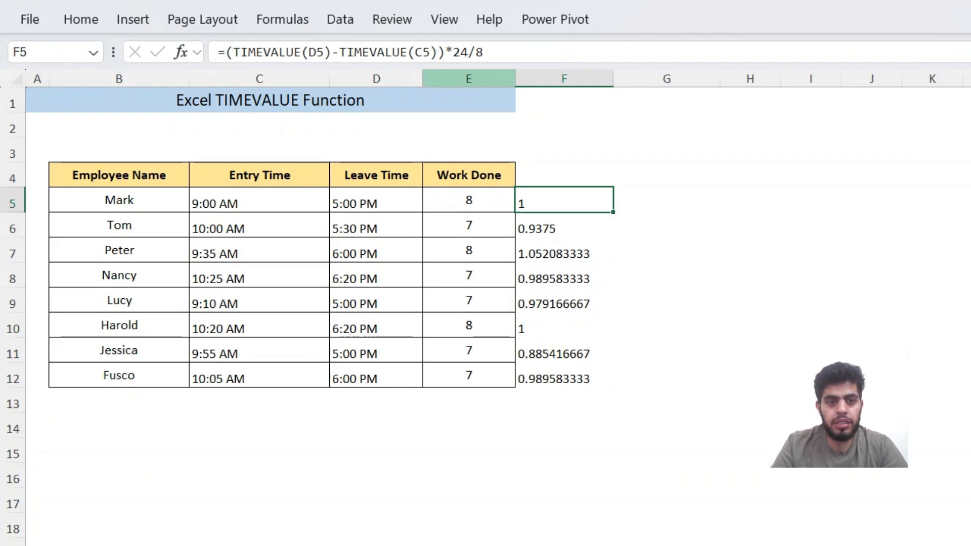
{"action": "key", "text": "Down"}
{"action": "key", "text": "Down"}
{"action": "key", "text": "Down"}
{"action": "key", "text": "Down"}
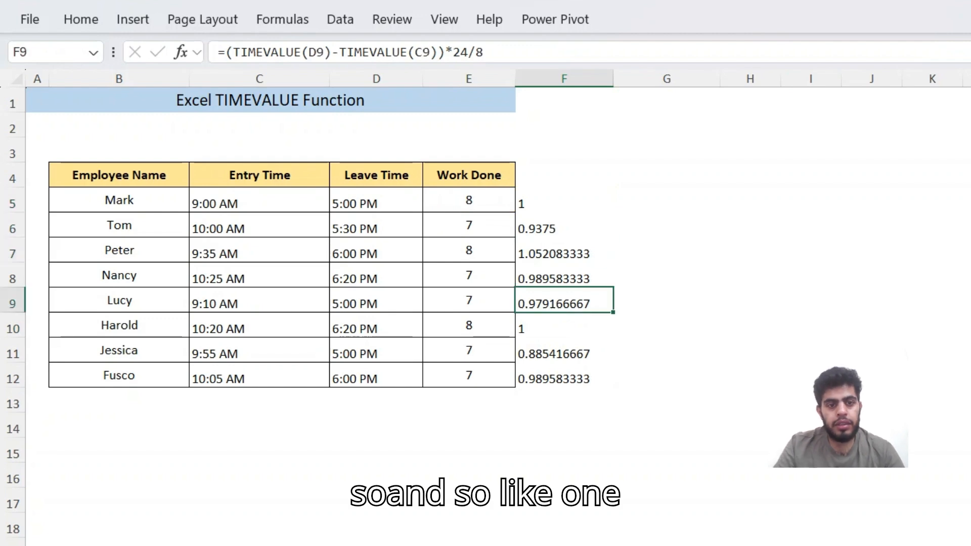
{"action": "key", "text": "Down"}
{"action": "key", "text": "Down"}
{"action": "key", "text": "Down"}
{"action": "key", "text": "Up"}
{"action": "key", "text": "Up"}
{"action": "key", "text": "Down"}
{"action": "key", "text": "Down"}
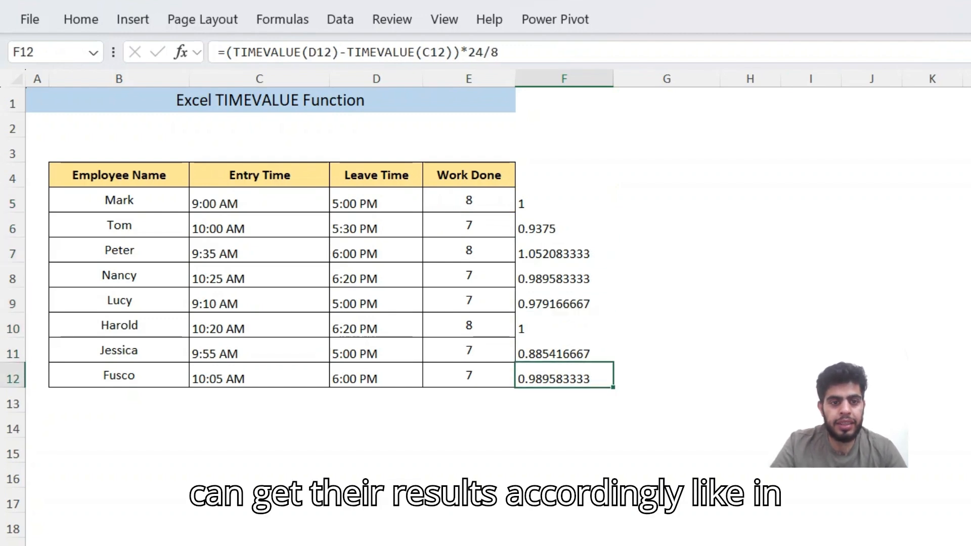
{"action": "key", "text": "Left"}
{"action": "key", "text": "Right"}
{"action": "key", "text": "Up"}
{"action": "key", "text": "Up"}
{"action": "key", "text": "Up"}
{"action": "key", "text": "Up"}
{"action": "key", "text": "Up"}
{"action": "key", "text": "Up"}
{"action": "key", "text": "Up"}
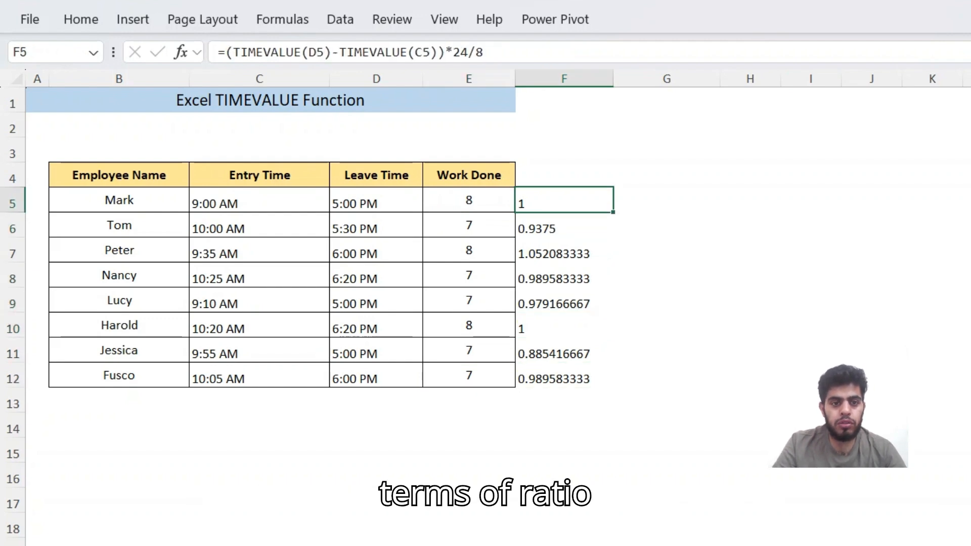
{"action": "key", "text": "ctrl+shift+Down"}
{"action": "key", "text": "Up"}
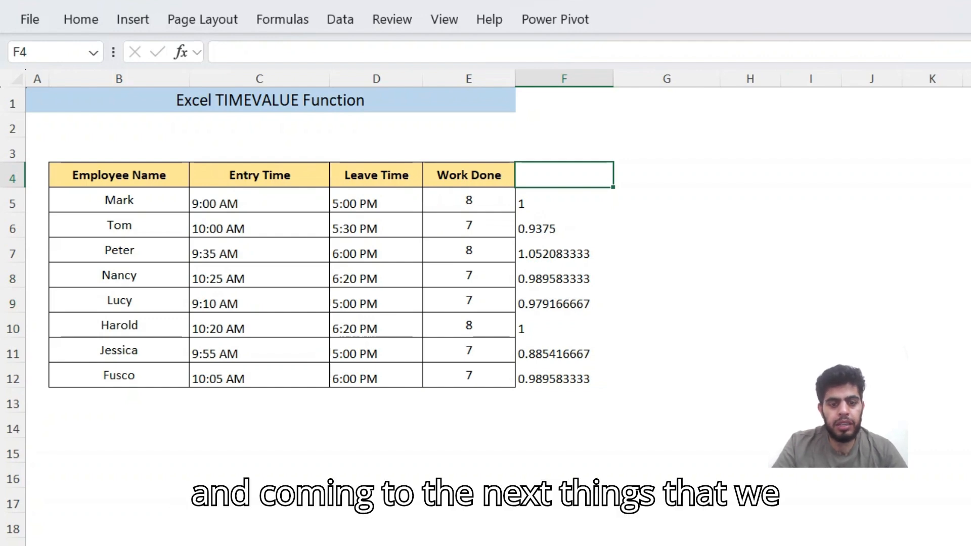
Go to the next worksheet and check the TIMEVALUE formula in C5 and the number format of its 12:00:00 input
{"action": "key", "text": "ctrl+Page_Down"}
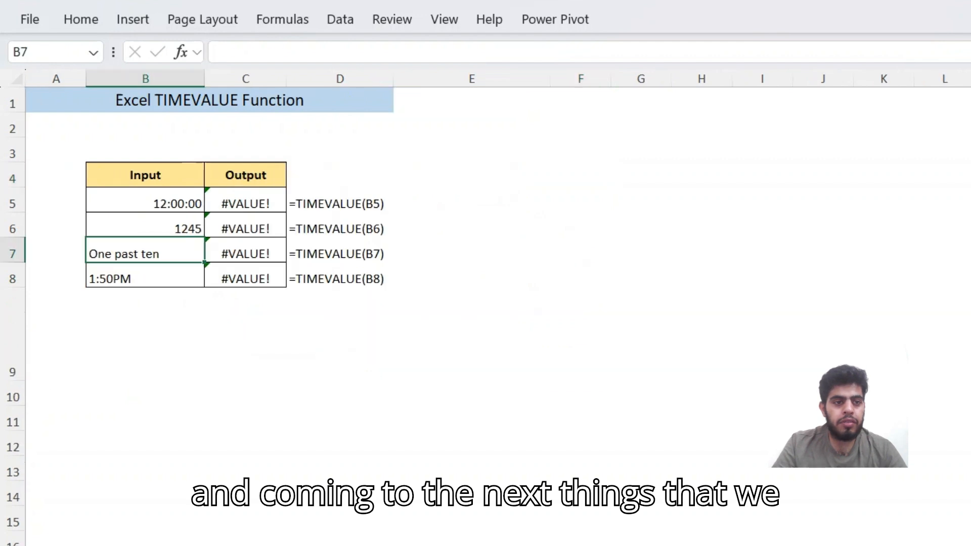
{"action": "key", "text": "Right"}
{"action": "key", "text": "Up"}
{"action": "key", "text": "Up"}
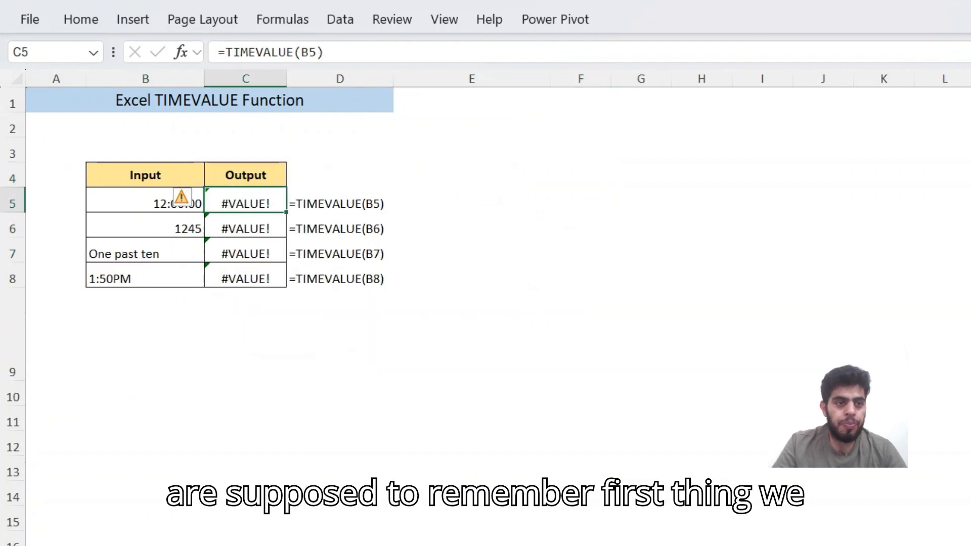
{"action": "key", "text": "Left"}
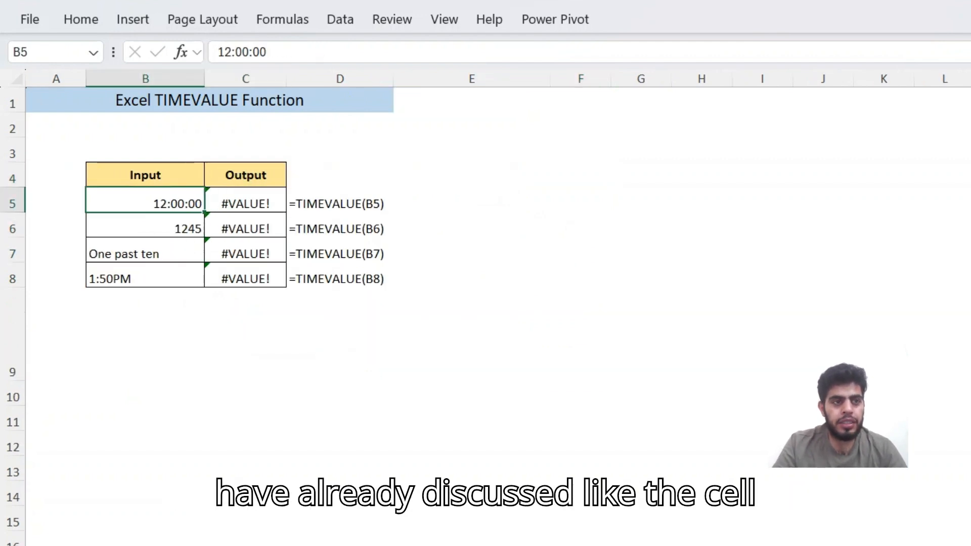
{"action": "left_click", "coordinate": [81, 20]}
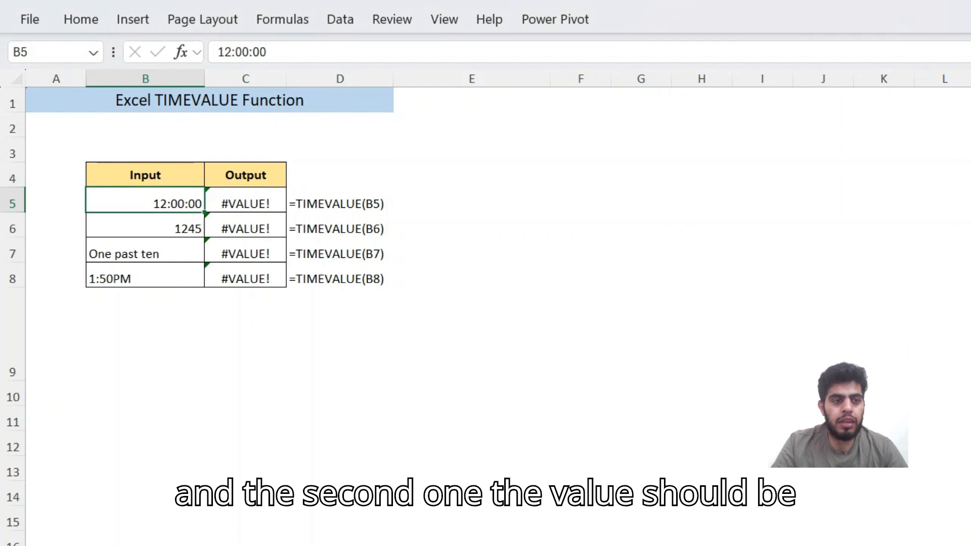
Examine the inputs 1245, One past ten and 1:50PM, and inspect the TIMEVALUE formula in C7
{"action": "left_click", "coordinate": [145, 226]}
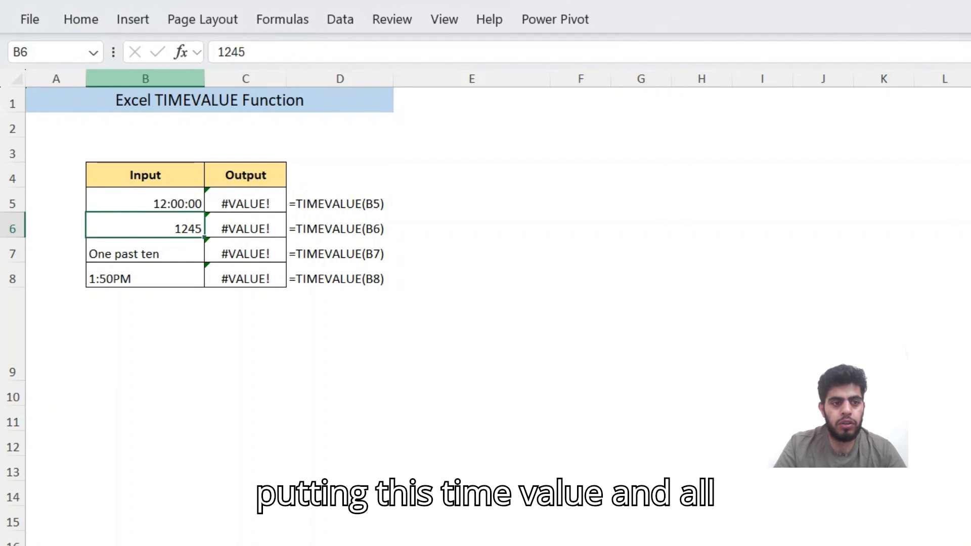
{"action": "left_click", "coordinate": [145, 251]}
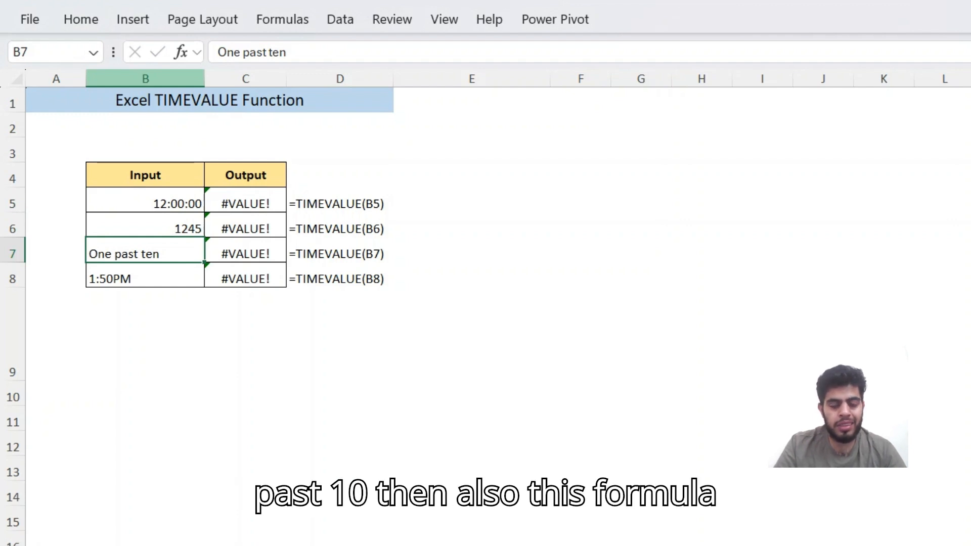
{"action": "key", "text": "Right"}
{"action": "key", "text": "F2"}
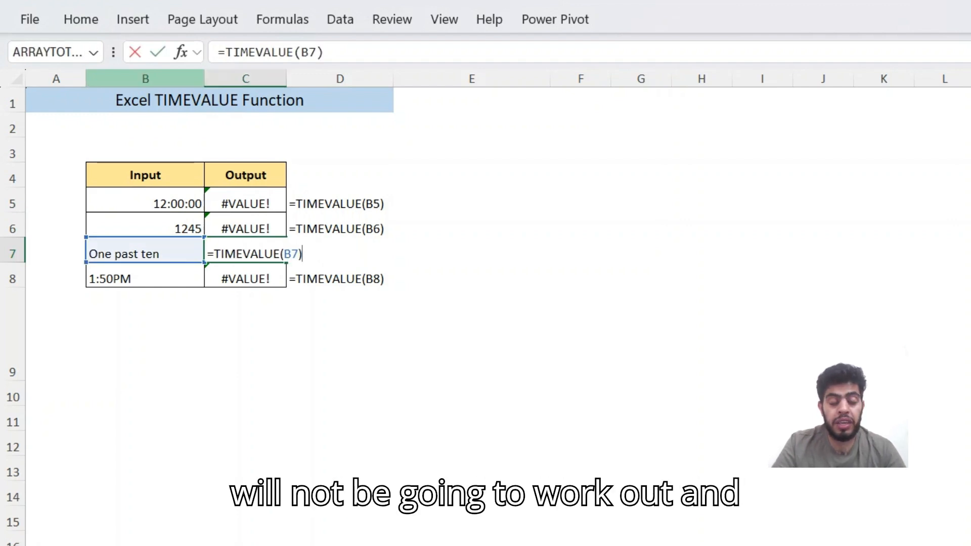
{"action": "key", "text": "Return"}
{"action": "key", "text": "Left"}
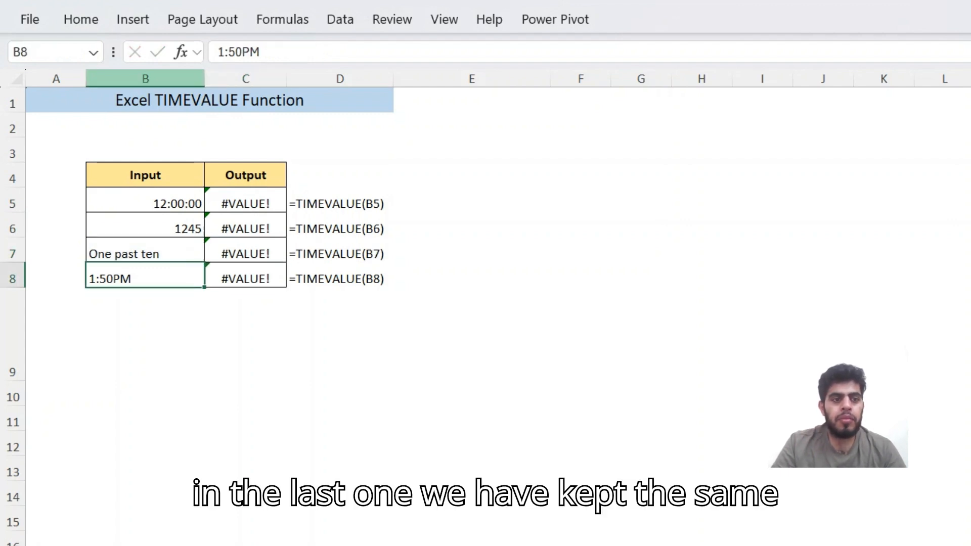
Insert a space before PM in the B8 input so that it reads 1:50 PM
{"action": "key", "text": "F2"}
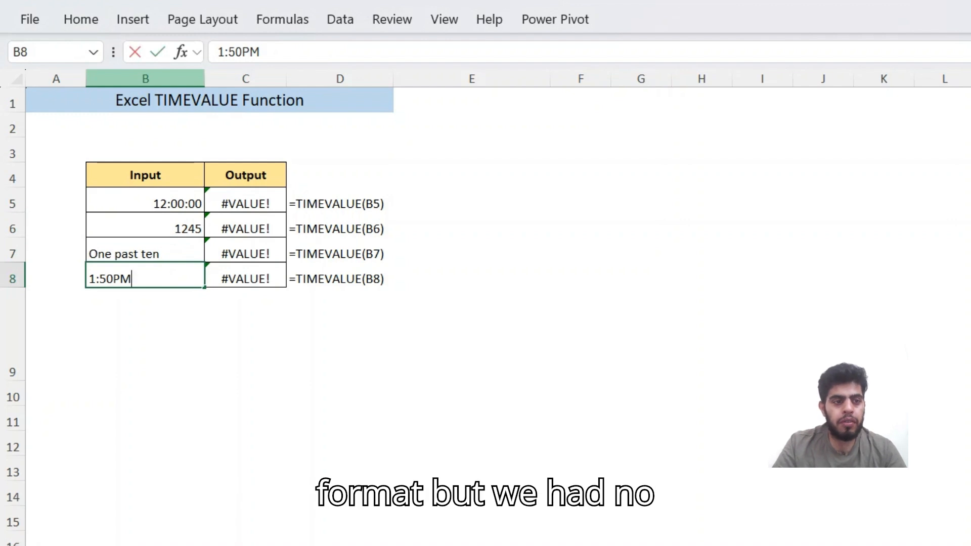
{"action": "key", "text": "Left"}
{"action": "key", "text": "Left"}
{"action": "key", "text": "Left"}
{"action": "key", "text": "Right"}
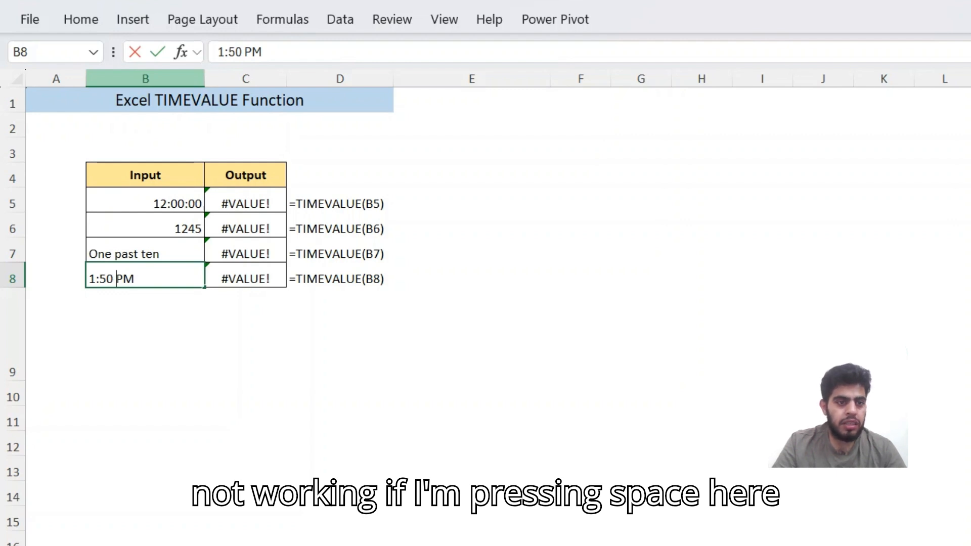
{"action": "key", "text": "Return"}
Inspect the TIMEVALUE formula in C8 that refers to the edited time input
{"action": "key", "text": "Up"}
{"action": "key", "text": "Right"}
{"action": "key", "text": "F2"}
{"action": "key", "text": "Escape"}
Change the number format of the time input in B8 to Text
{"action": "key", "text": "Left"}
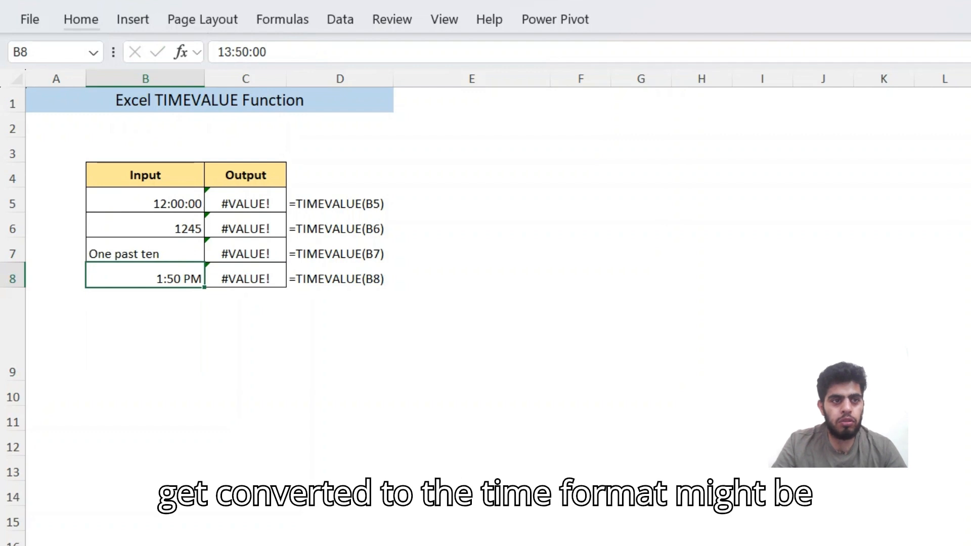
{"action": "left_click", "coordinate": [81, 19]}
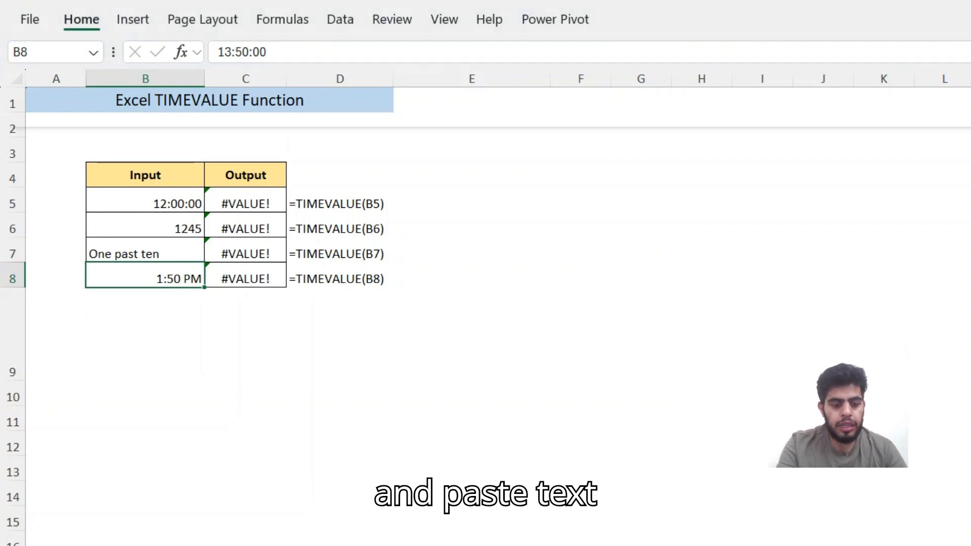
{"action": "key", "text": "Return"}
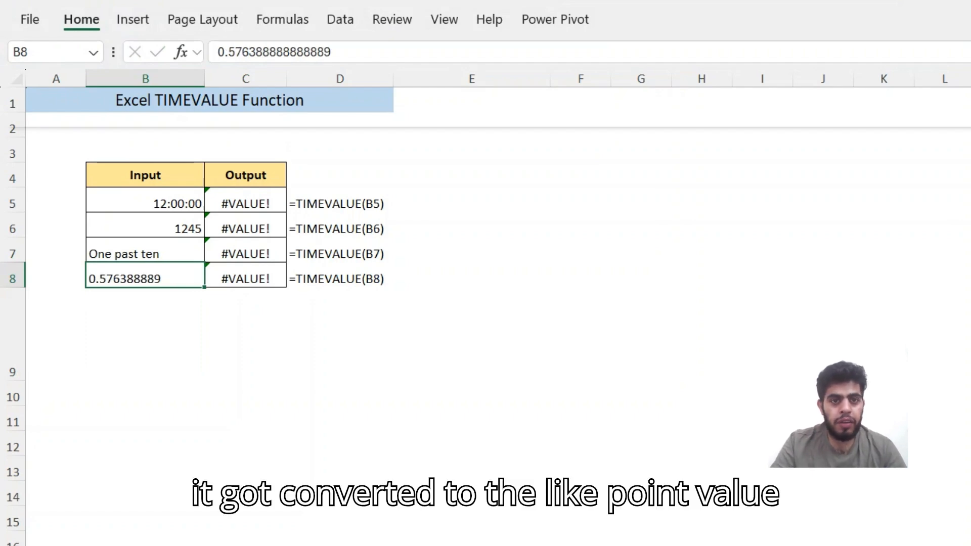
{"action": "key", "text": "Escape"}
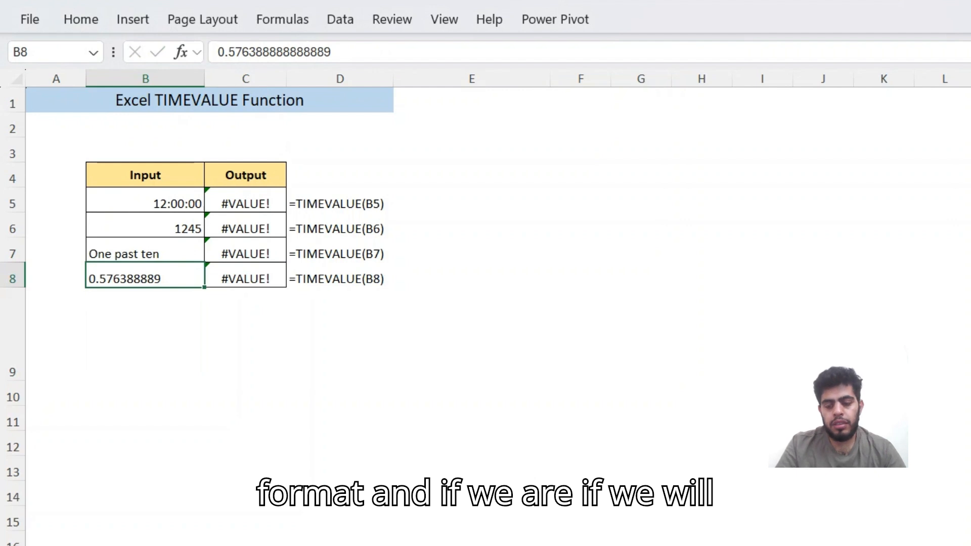